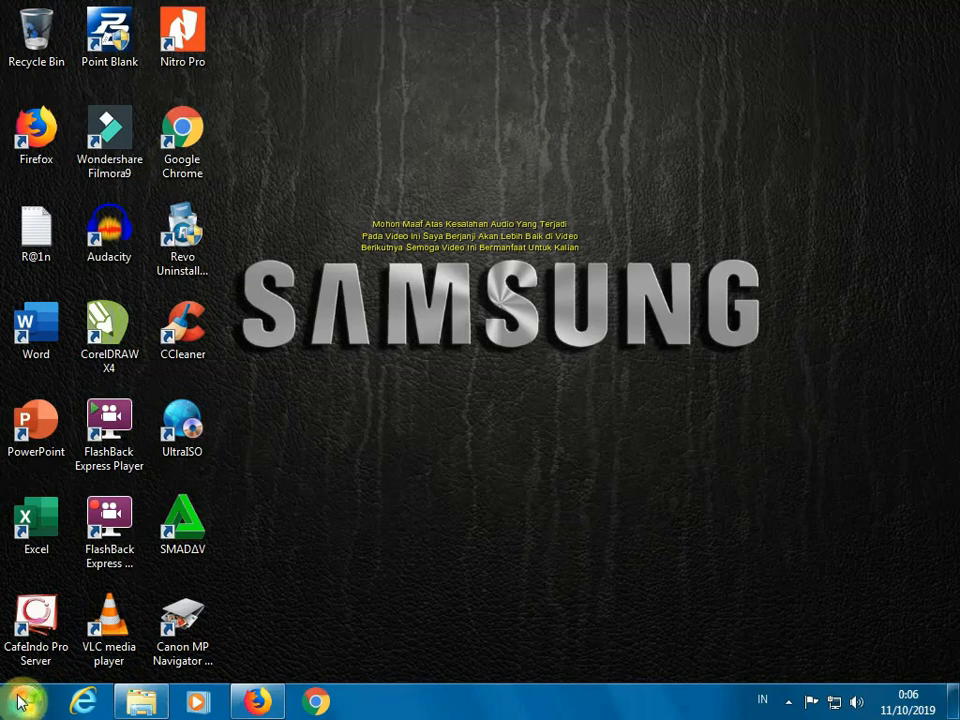
Launch Word from the full list of installed programs and close it again
click(22, 702)
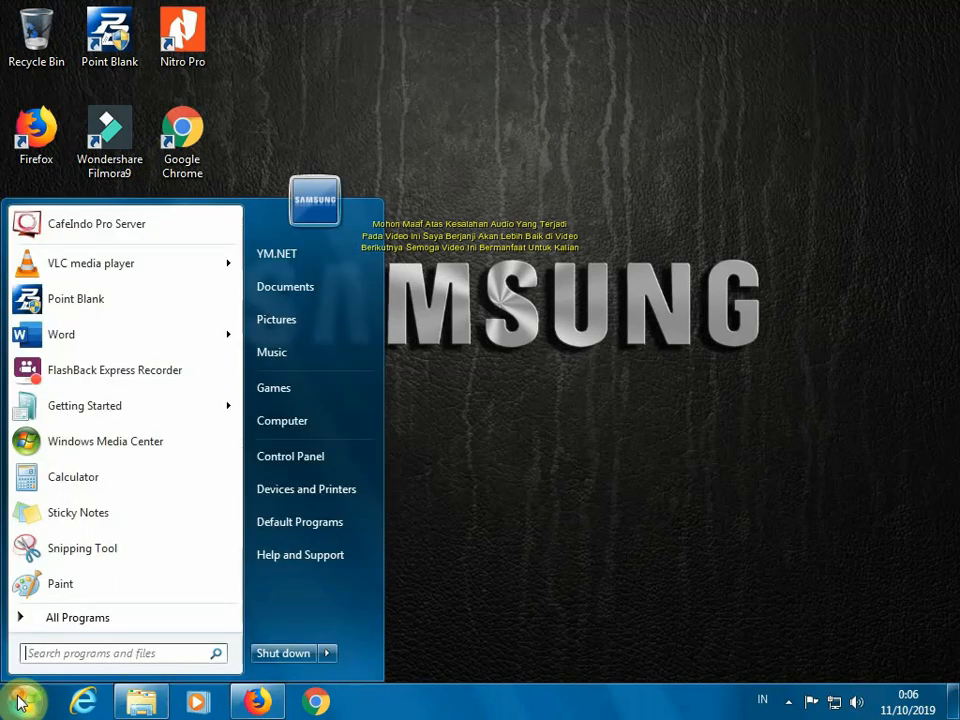
click(88, 627)
click(88, 627)
click(88, 627)
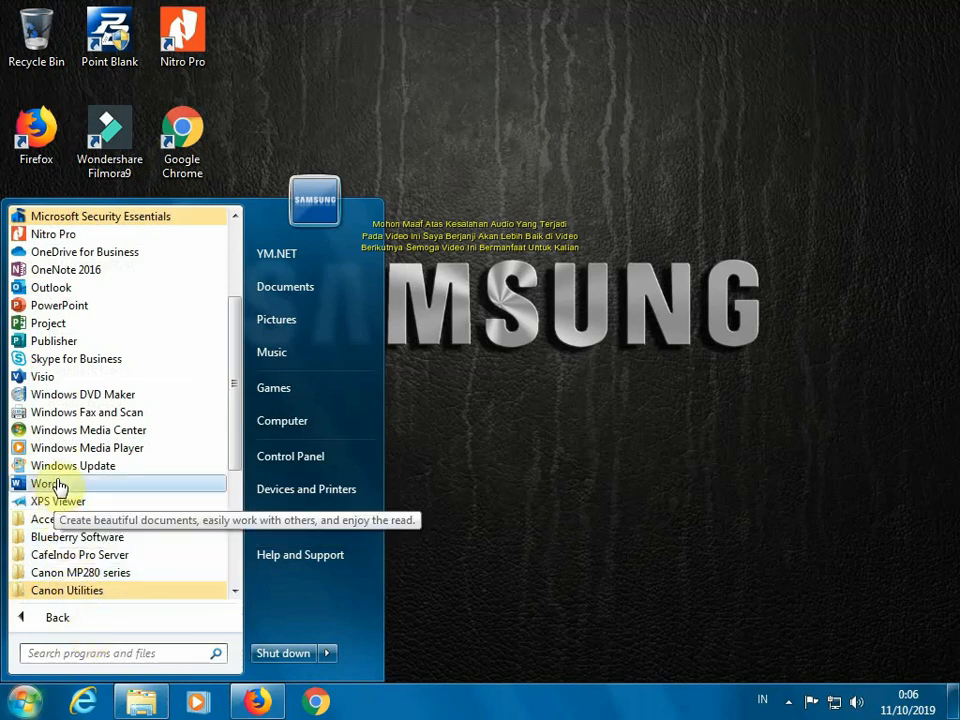
click(58, 486)
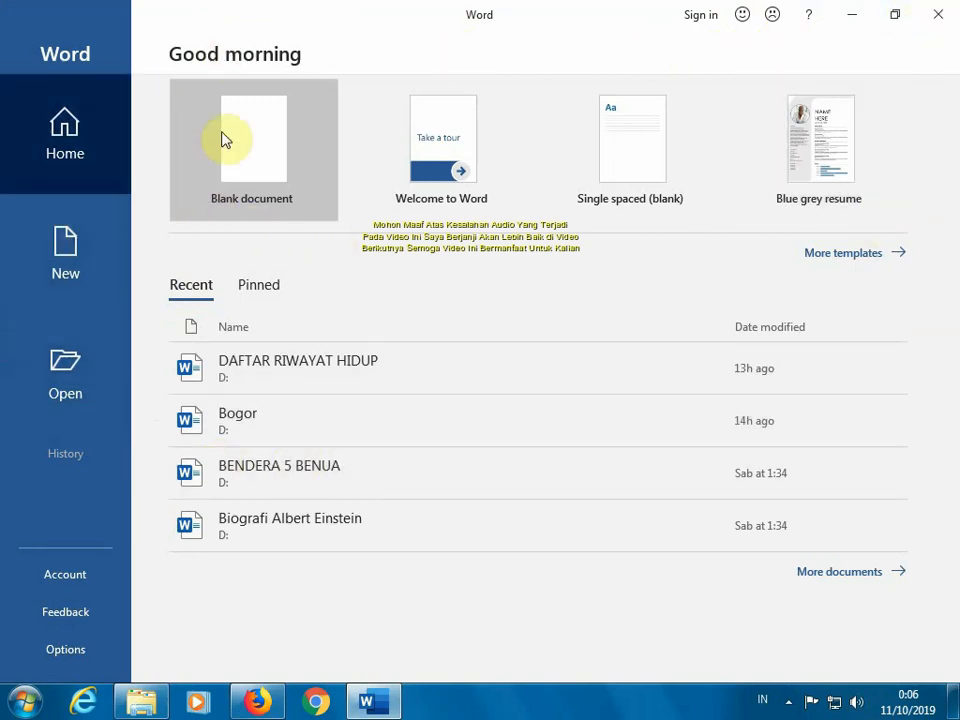
click(935, 12)
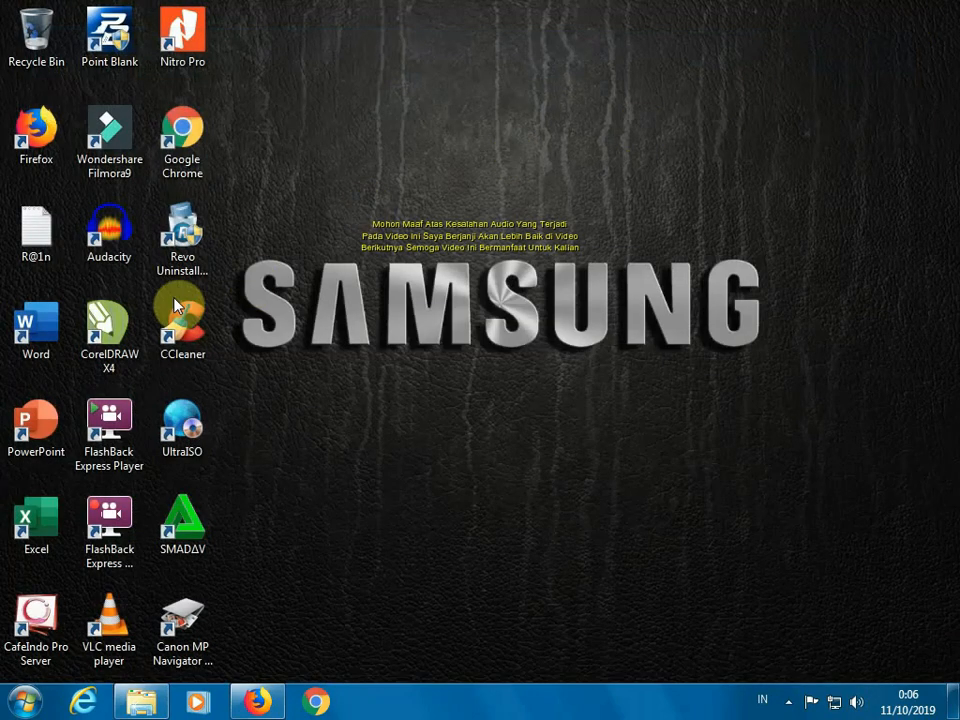
Open Word using the Open option of its desktop shortcut and close it again
right_click(54, 343)
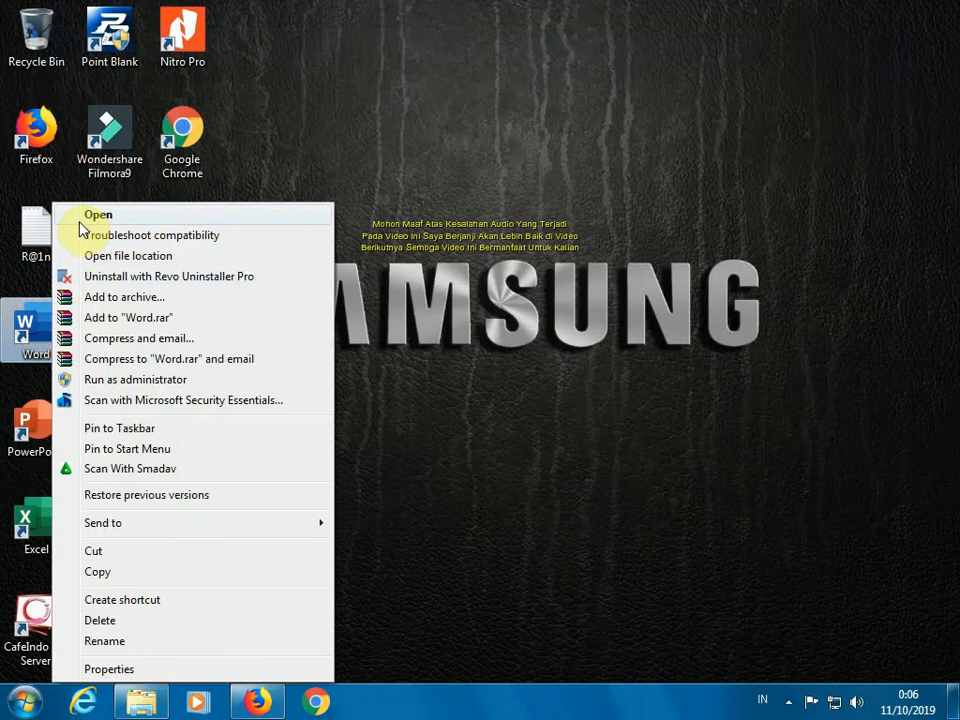
click(82, 229)
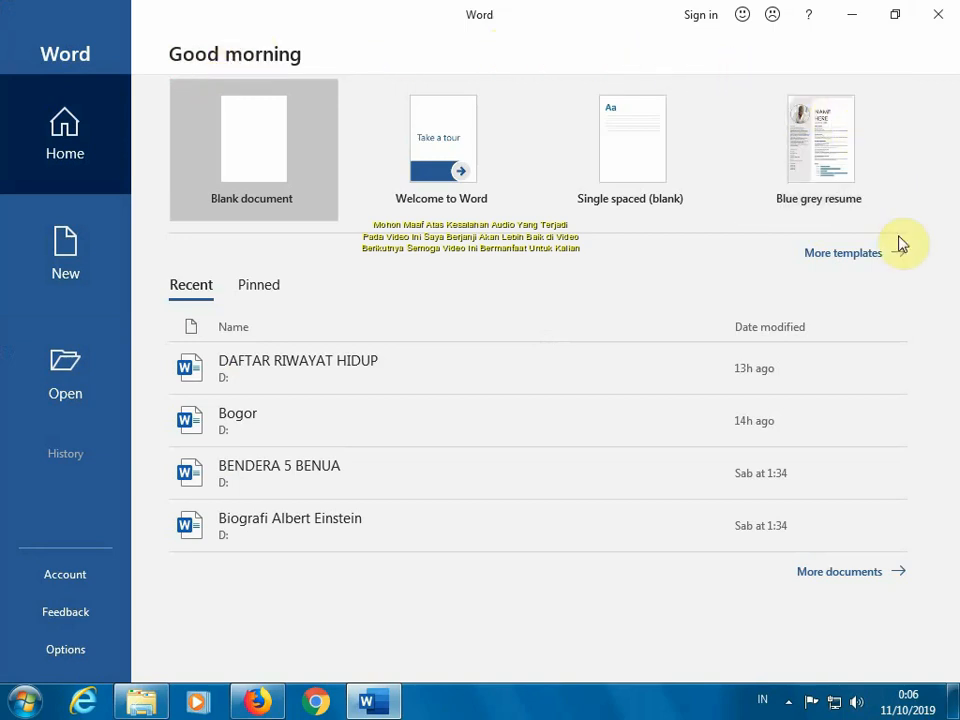
click(947, 27)
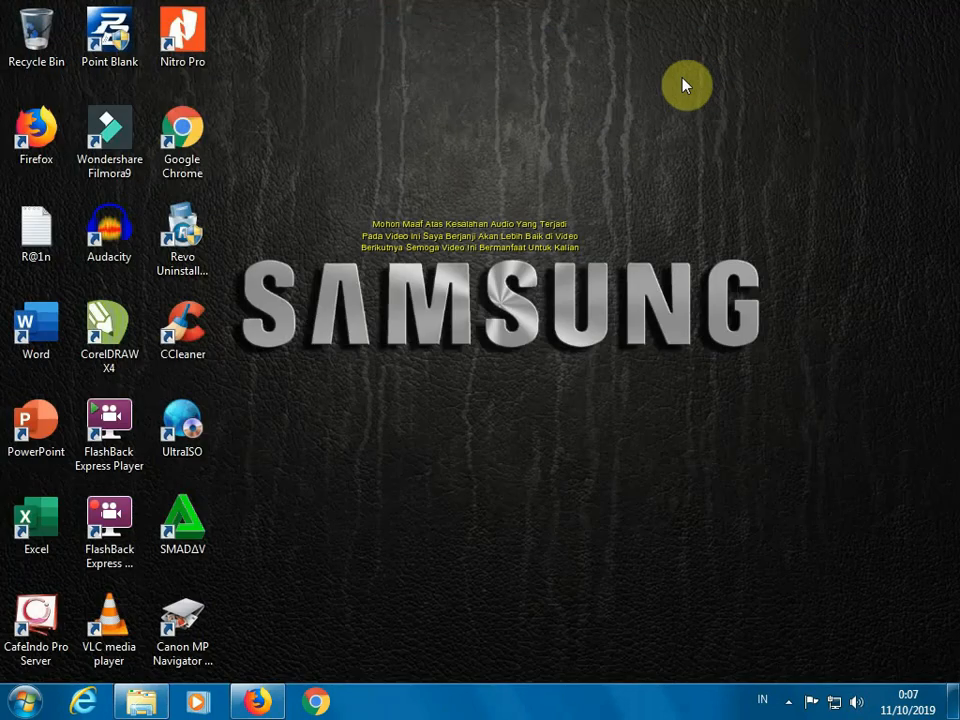
Launch Word directly from its desktop shortcut and create a blank document
double_click(37, 340)
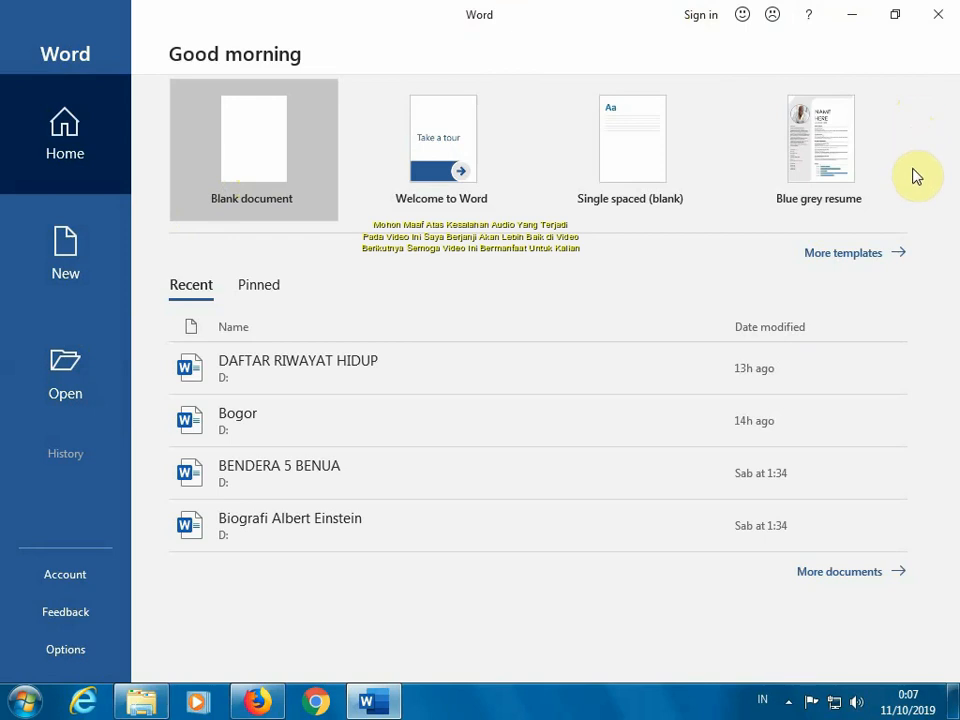
click(302, 172)
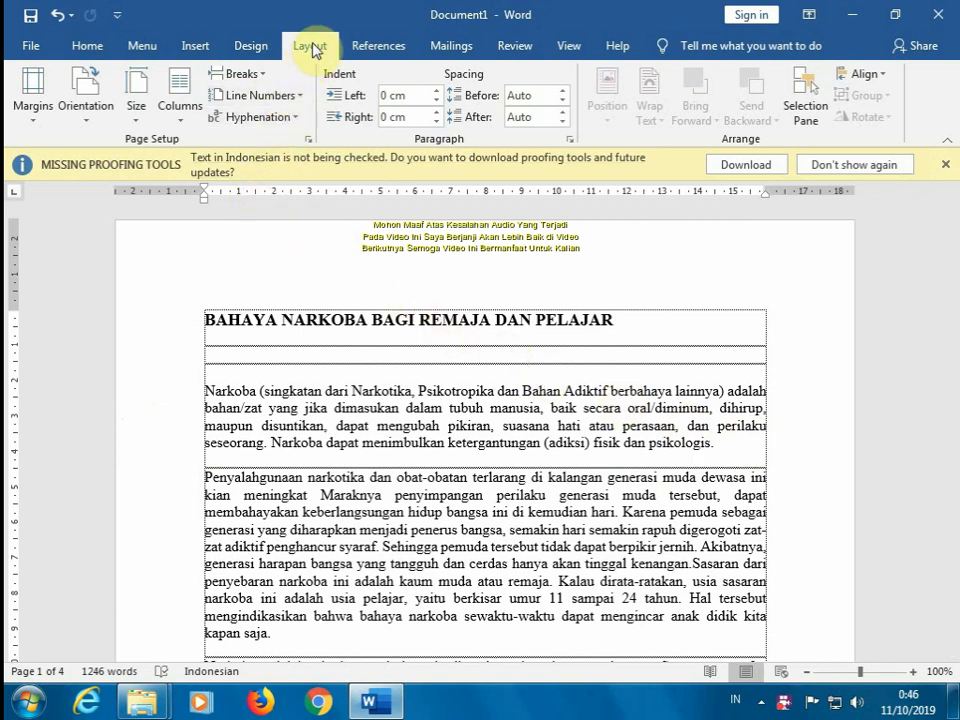
Open the page setup settings and set the top and bottom margins to 3 cm
click(309, 142)
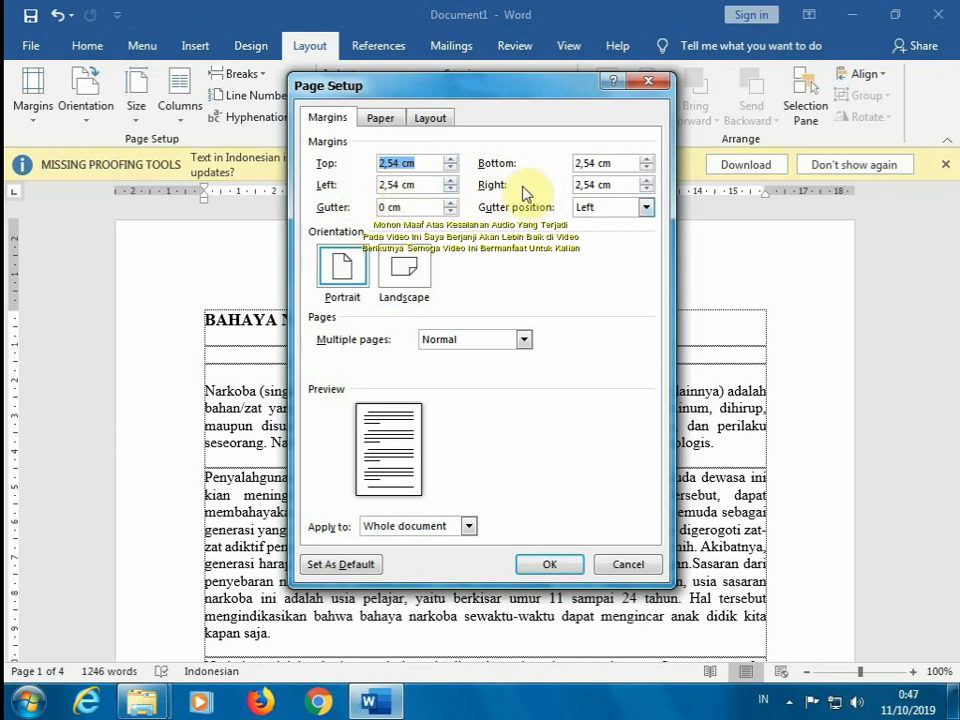
click(454, 159)
click(454, 159)
click(454, 159)
click(454, 159)
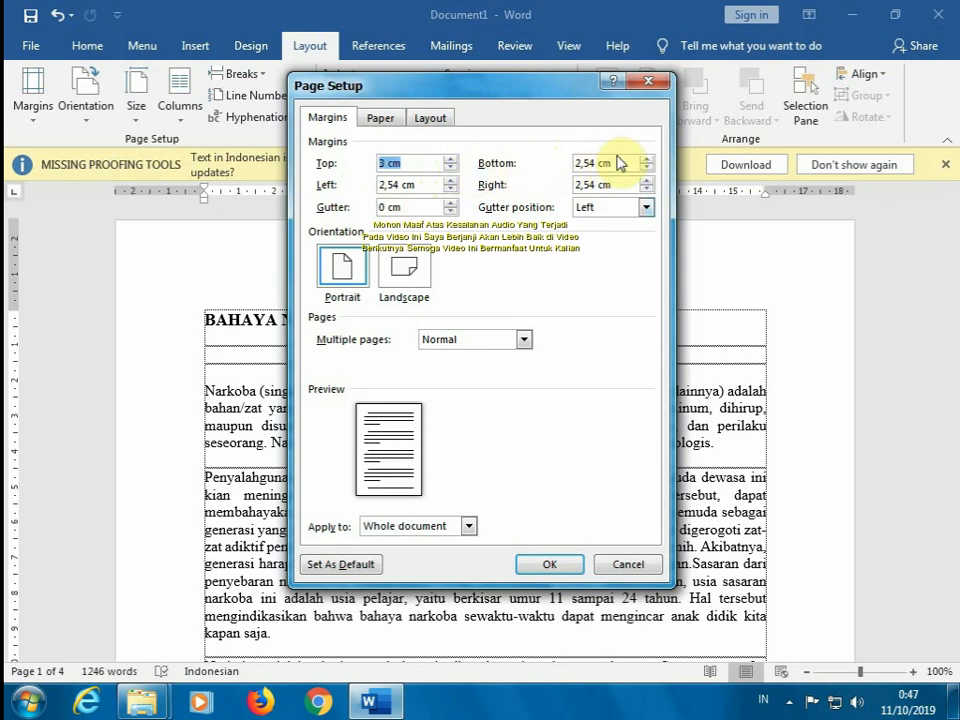
click(650, 159)
click(650, 159)
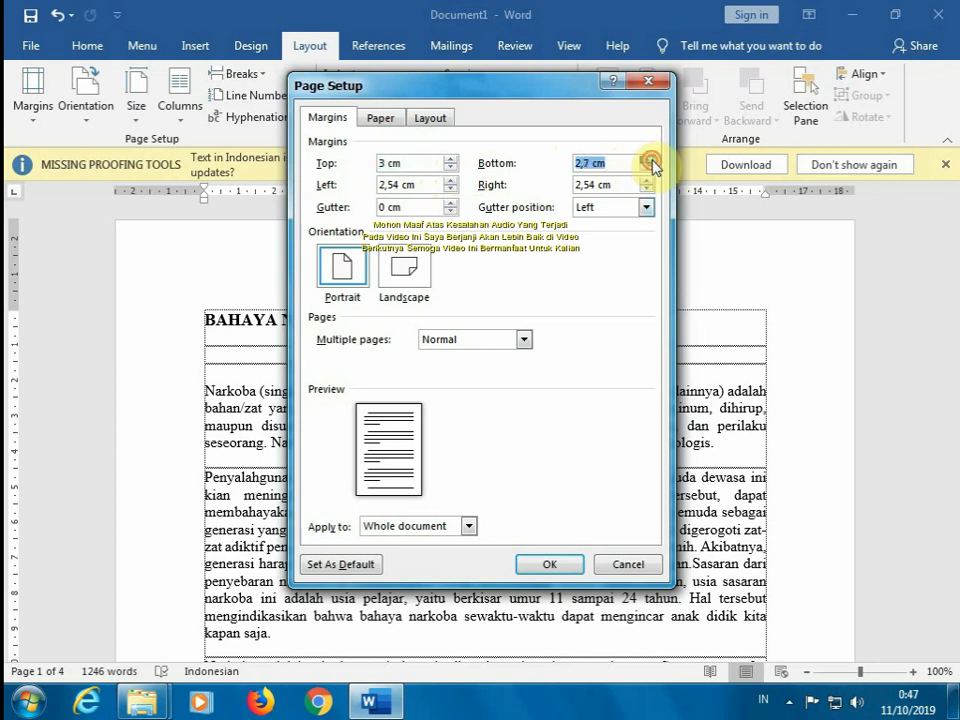
click(650, 159)
click(650, 159)
Set the left margin to 4 cm and the right margin to 3 cm, and apply them to the whole document
click(450, 180)
click(450, 180)
click(450, 180)
click(450, 180)
click(450, 180)
click(450, 180)
click(450, 180)
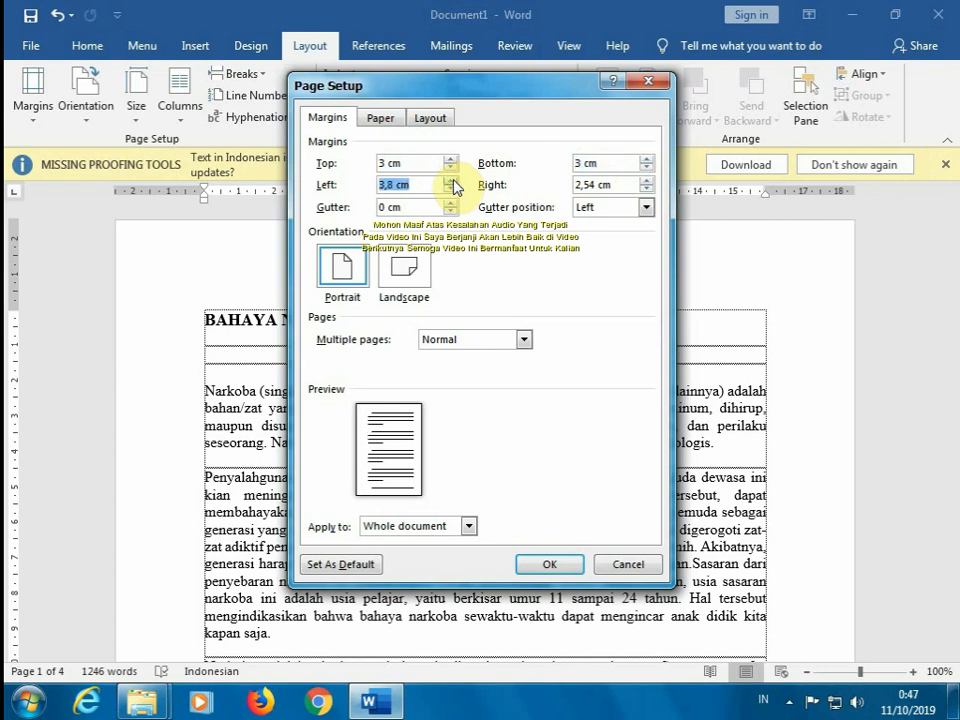
click(451, 181)
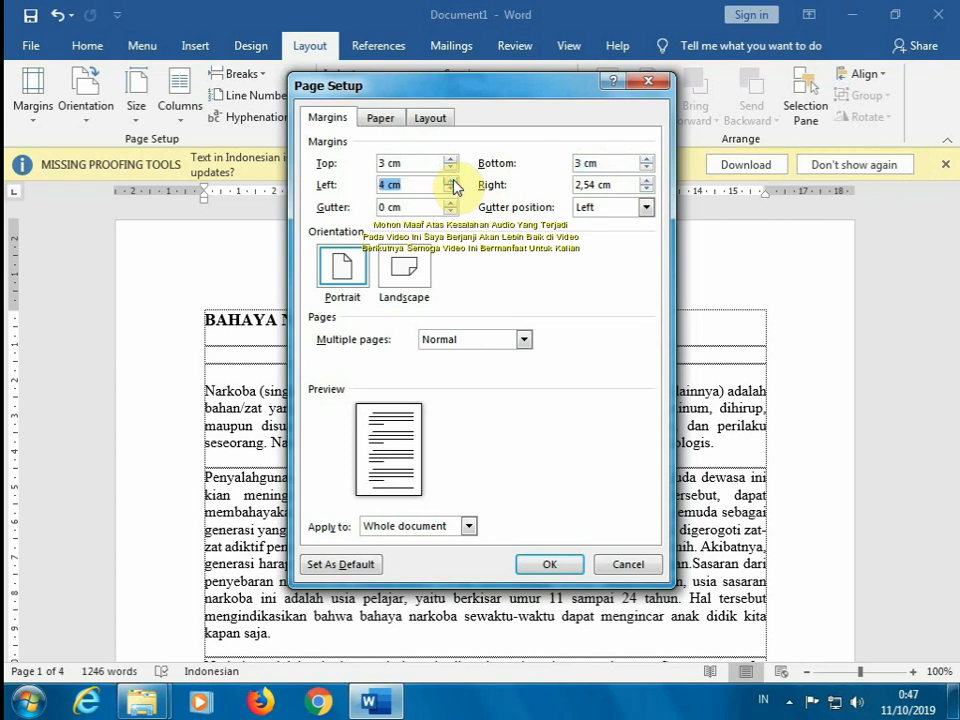
click(646, 180)
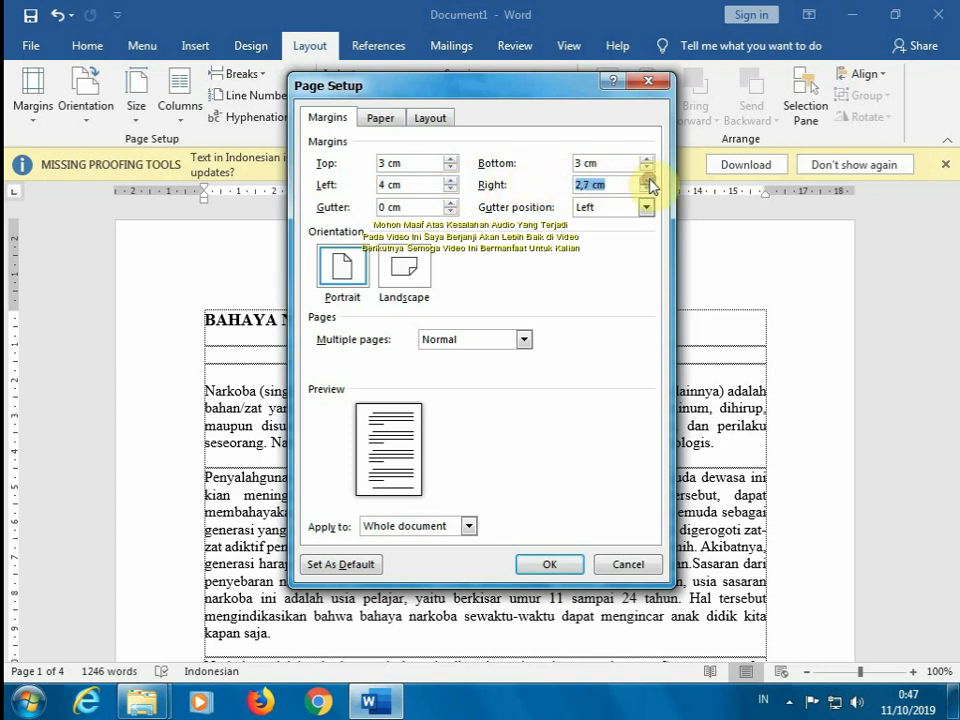
click(647, 180)
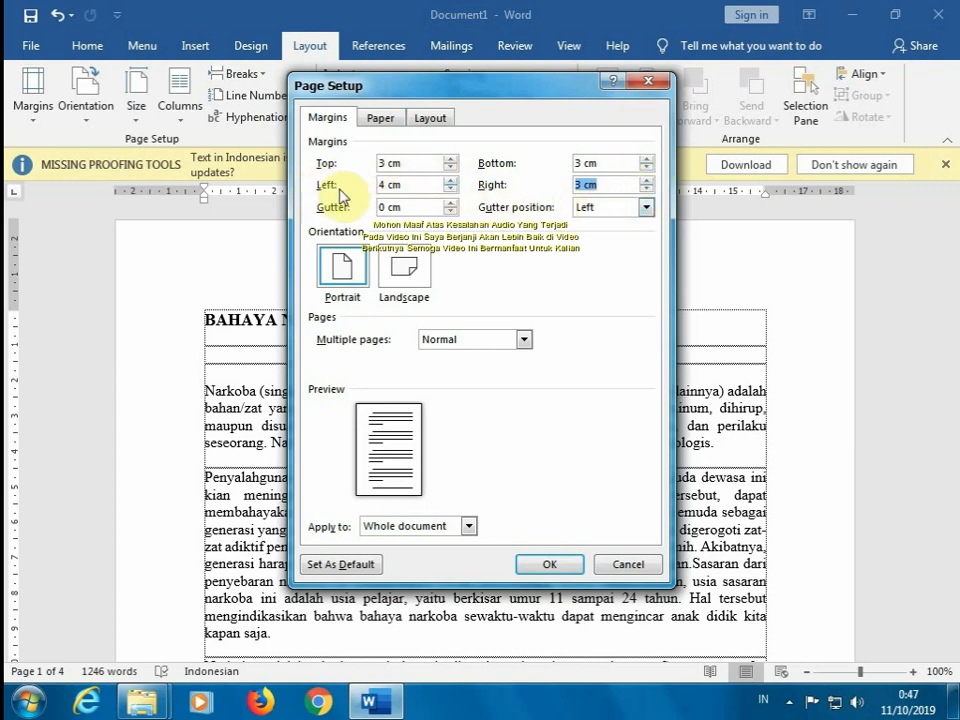
click(549, 565)
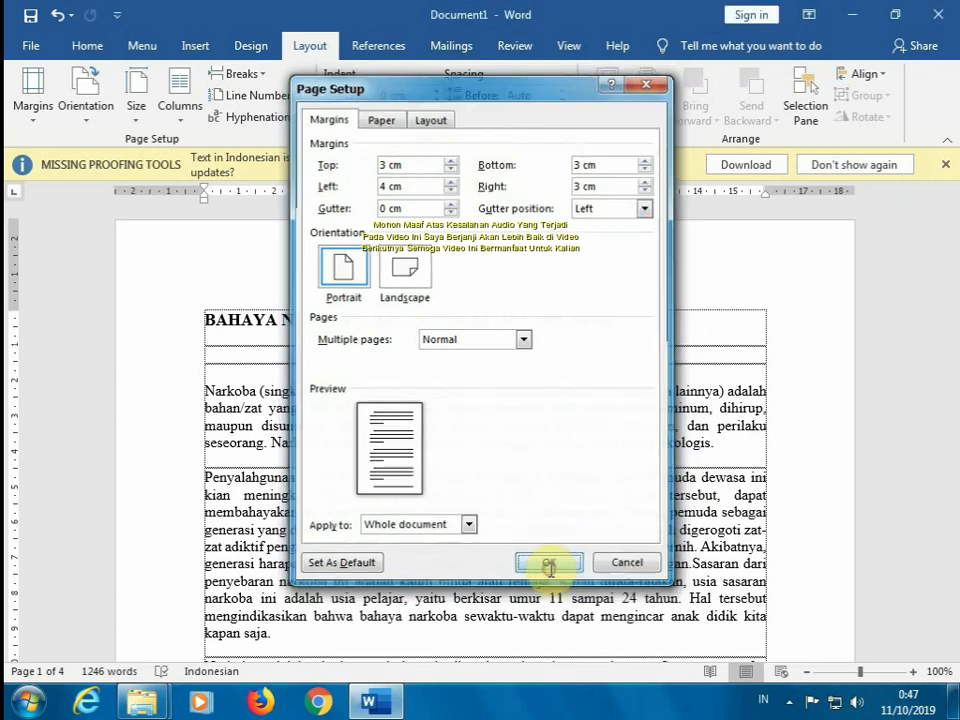
Examine how the document's pages look with the new margins
scroll(553, 545, up, 7)
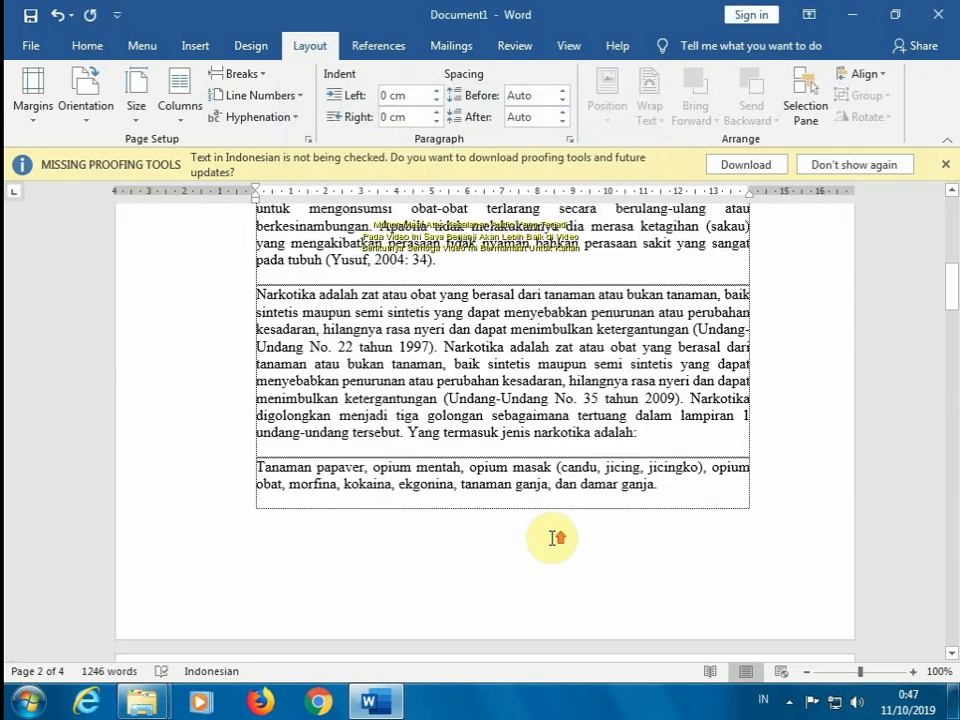
scroll(553, 540, up, 6)
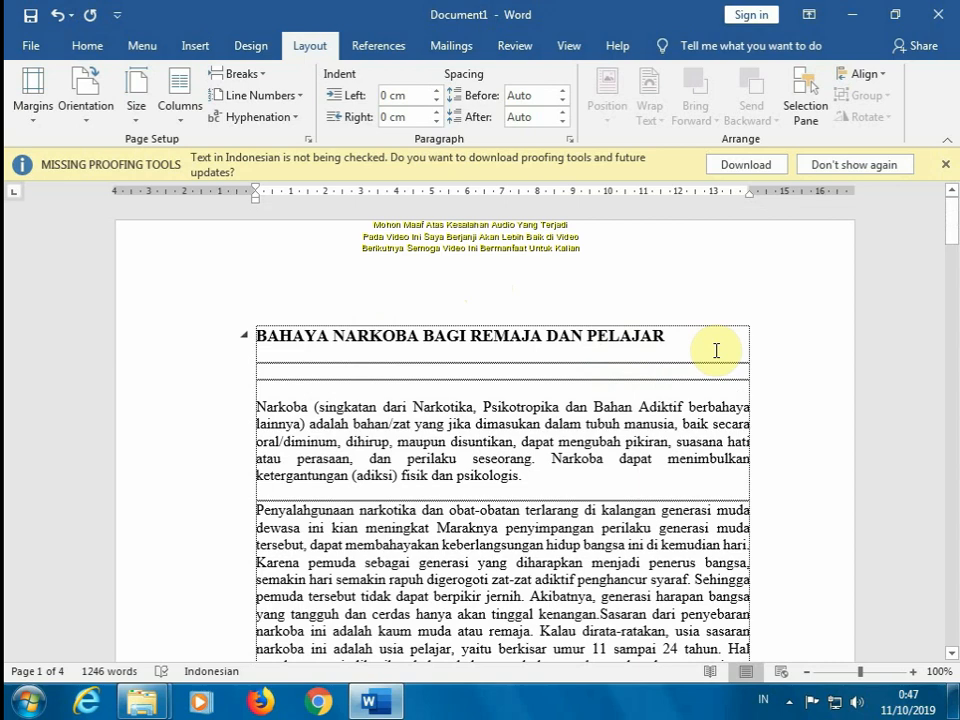
scroll(720, 400, down, 7)
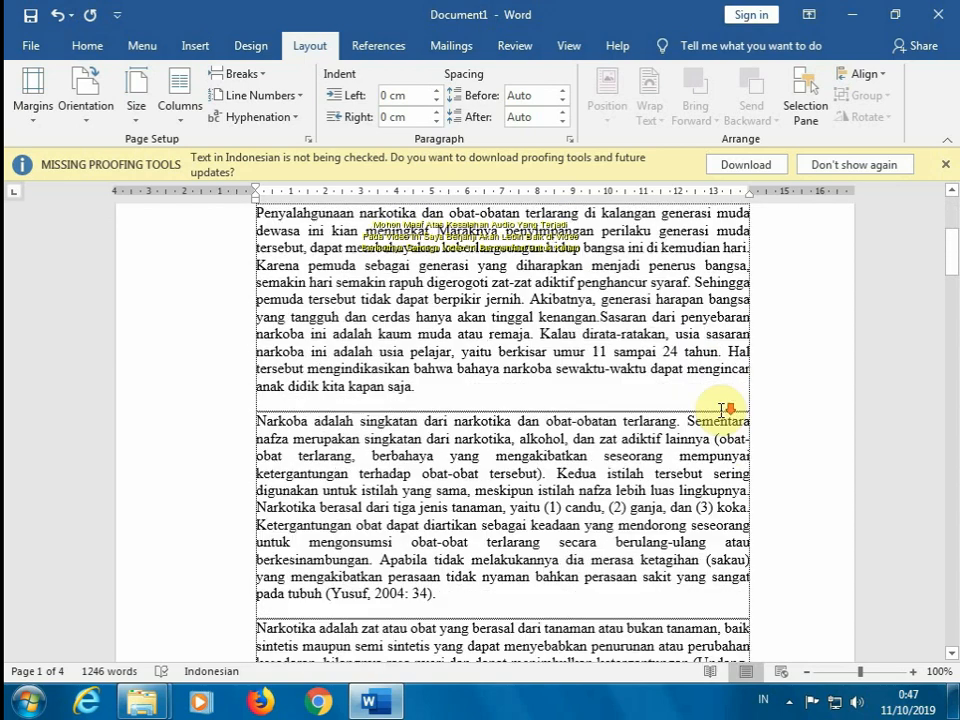
scroll(720, 428, down, 4)
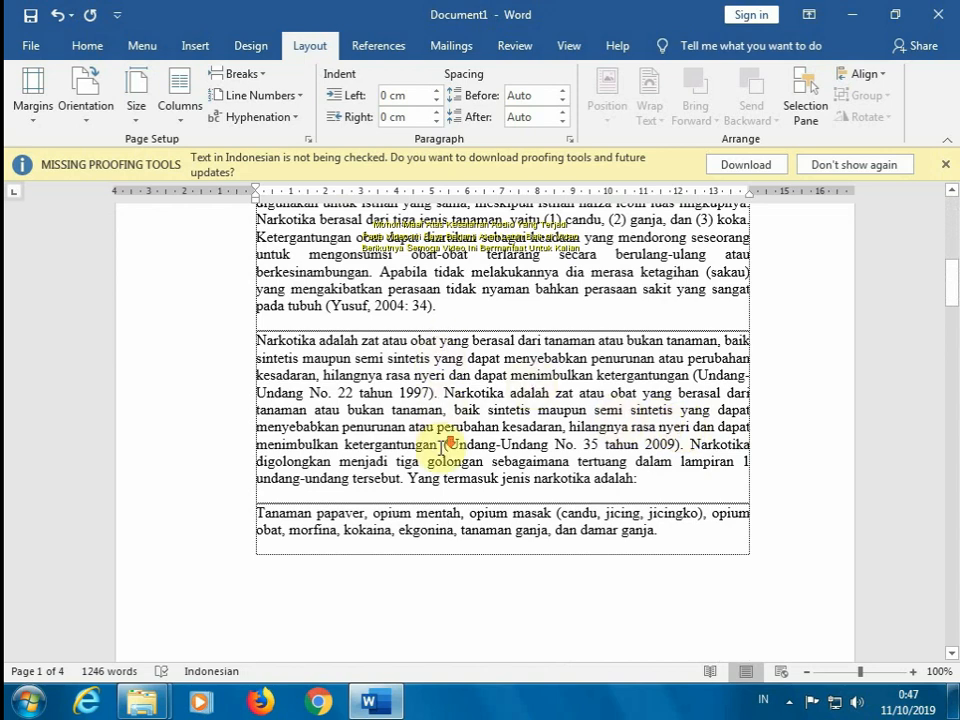
scroll(440, 450, down, 4)
scroll(440, 452, up, 8)
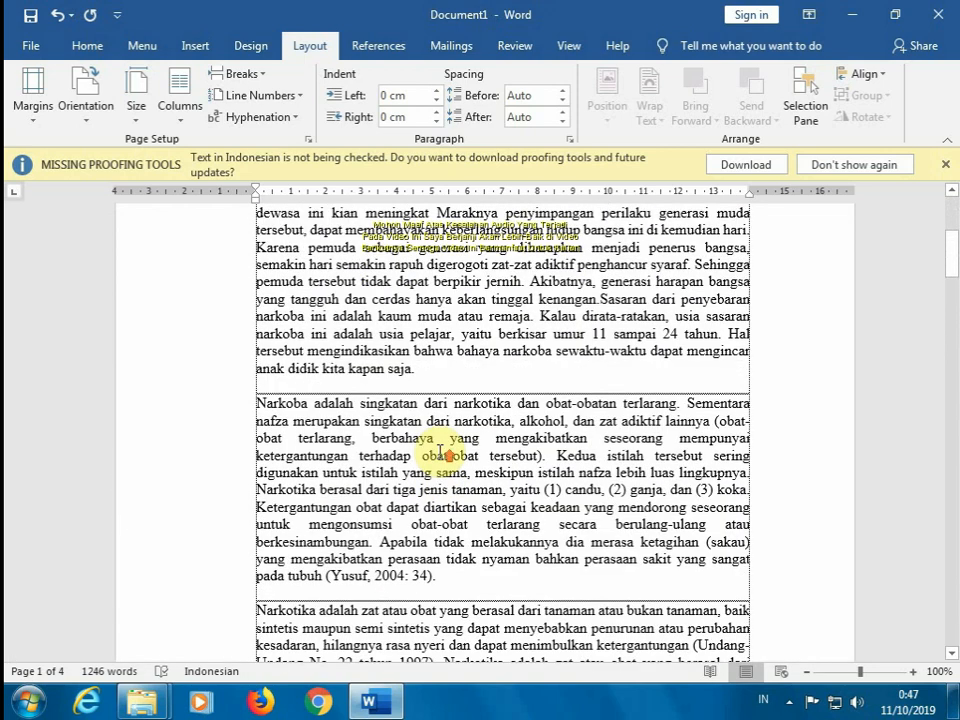
scroll(440, 452, up, 6)
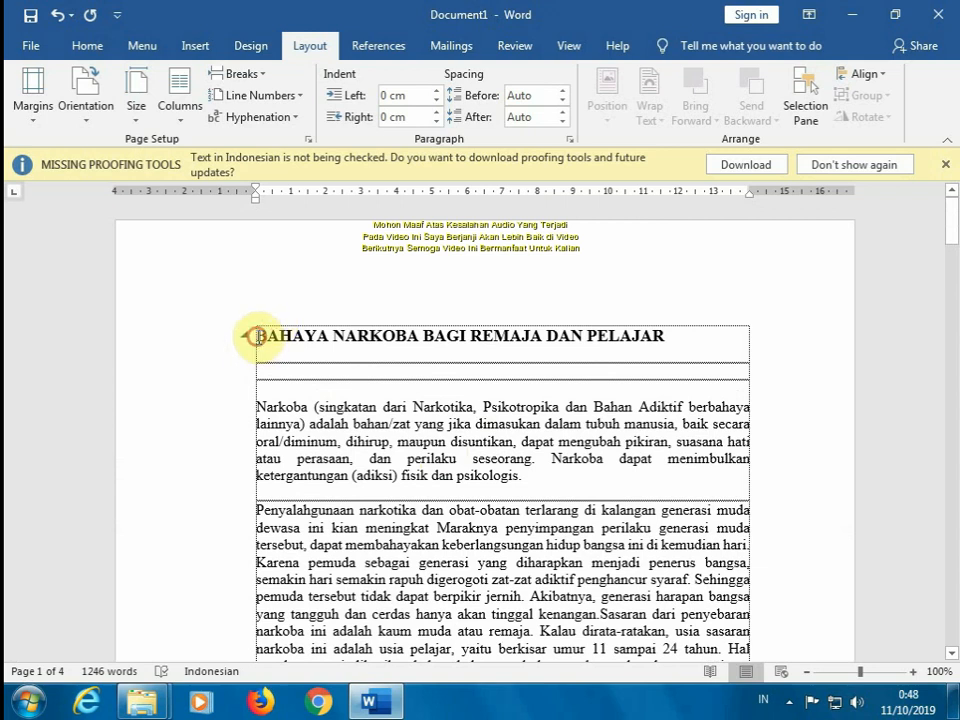
Select the whole document text from the title to the end and change its font to Arial
drag(257, 336, 600, 632)
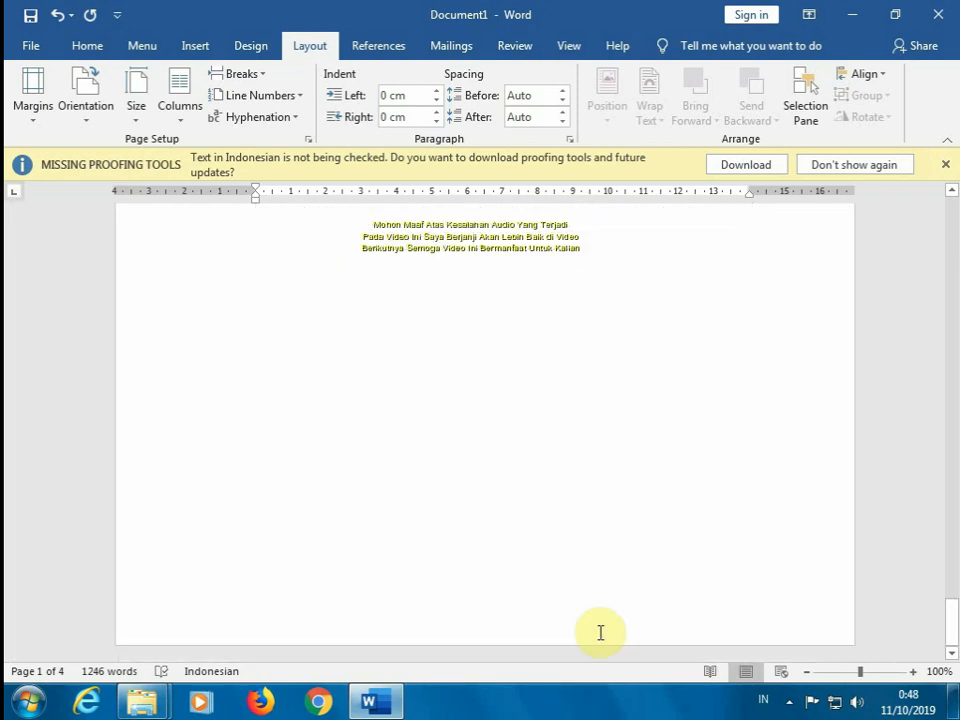
scroll(606, 625, up, 10)
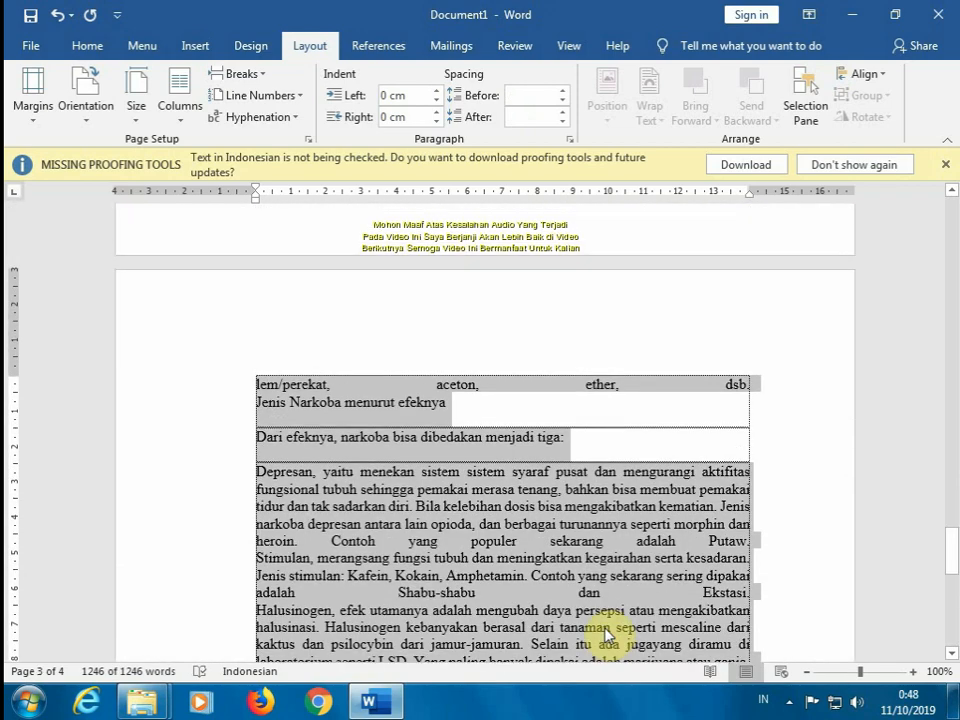
click(87, 47)
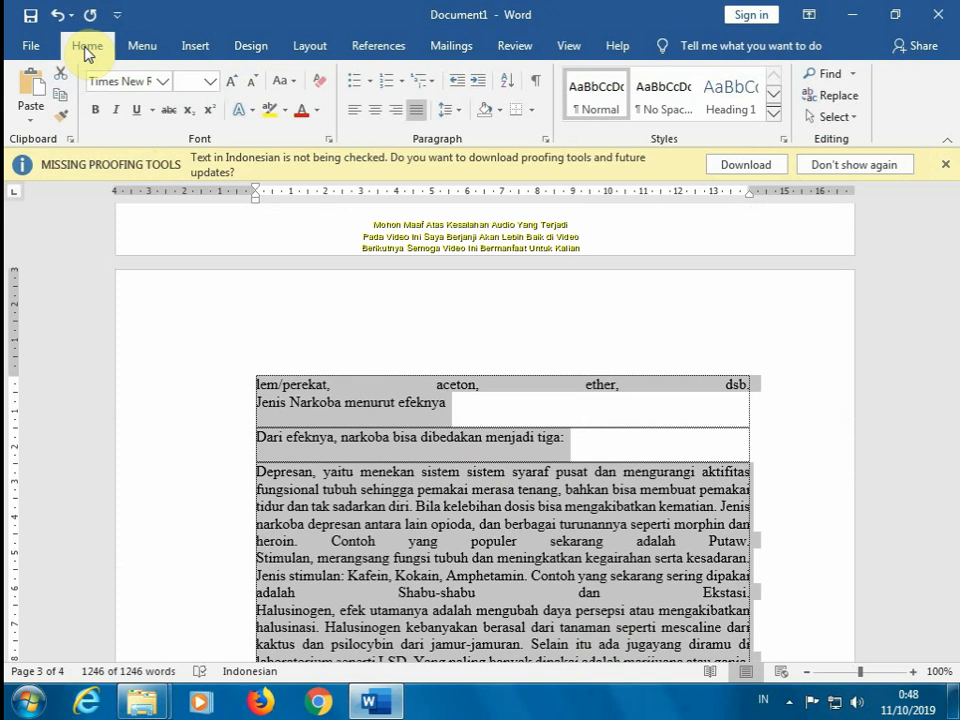
click(162, 82)
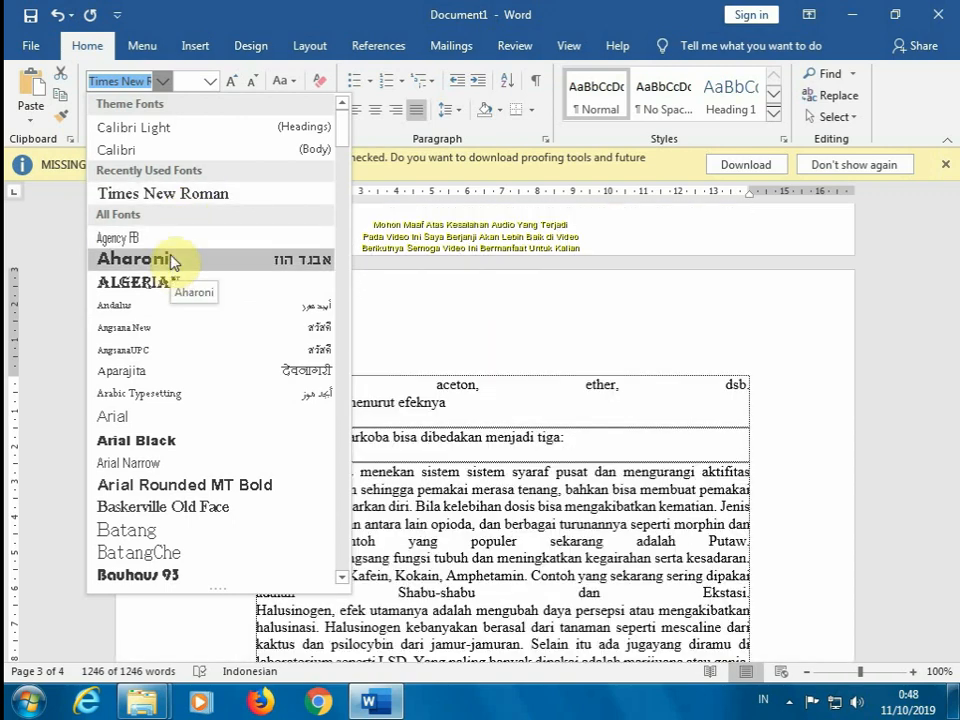
click(137, 418)
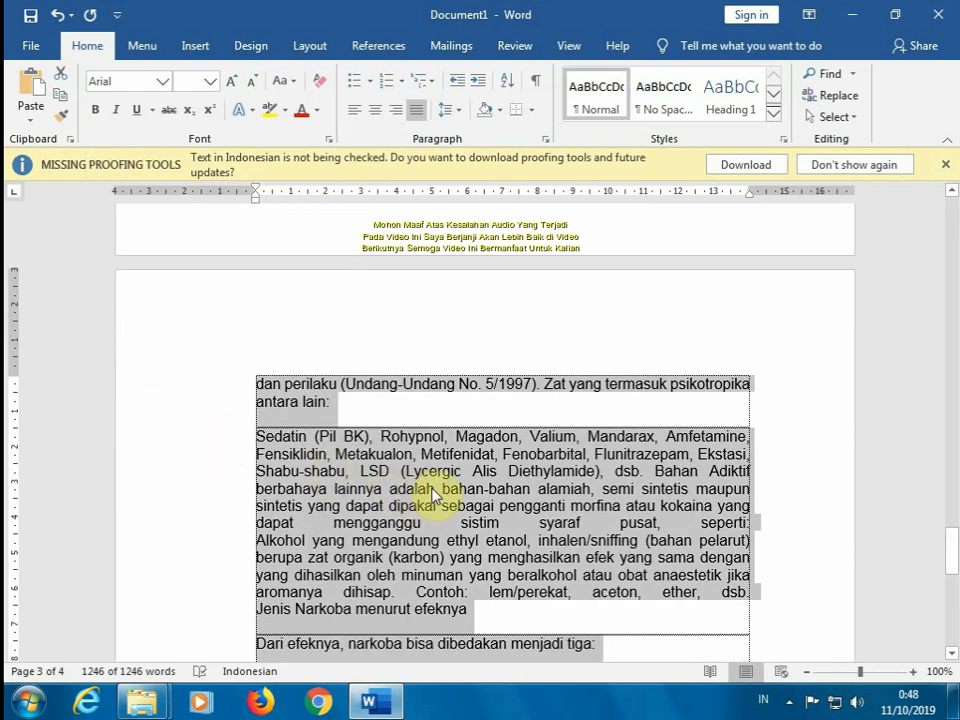
Set the font size of all the selected document text to 16 and check the pages
scroll(452, 495, up, 1)
scroll(452, 493, up, 11)
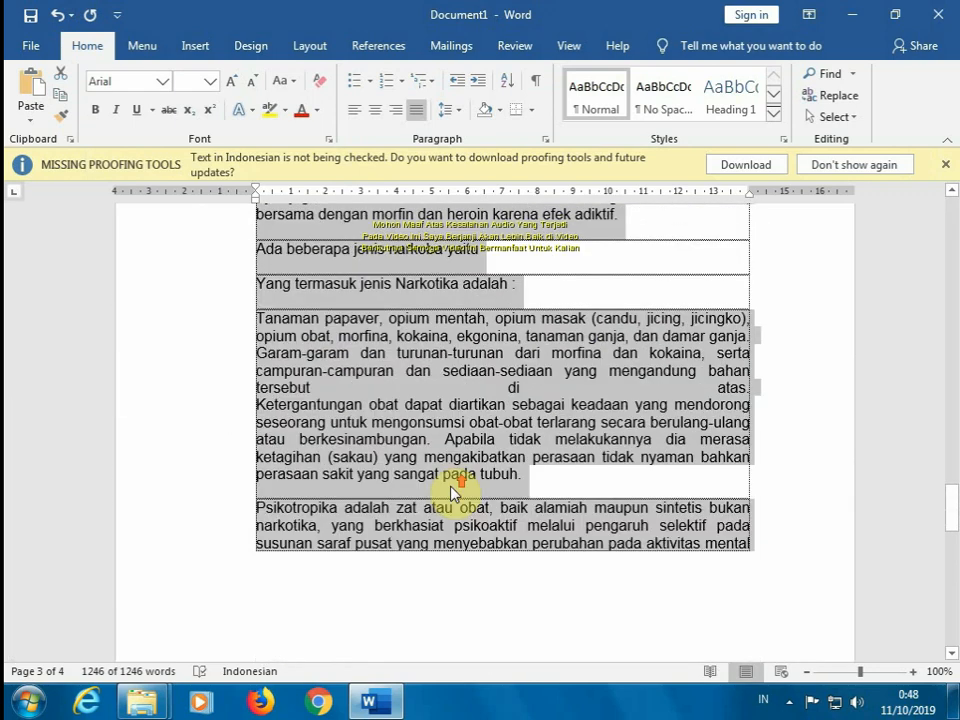
scroll(452, 493, up, 10)
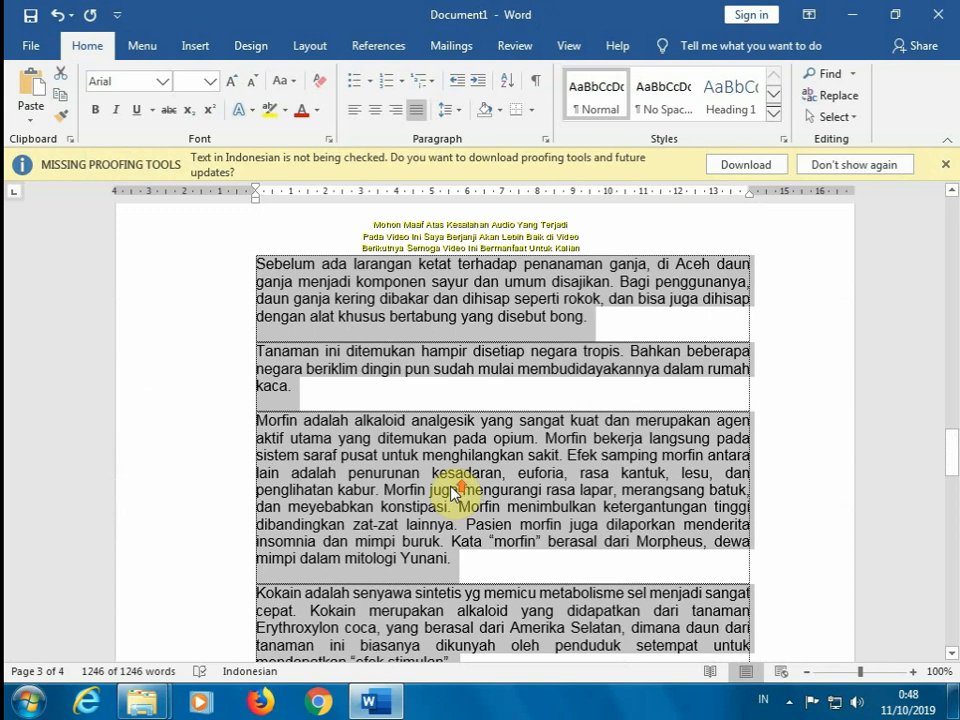
scroll(452, 493, up, 12)
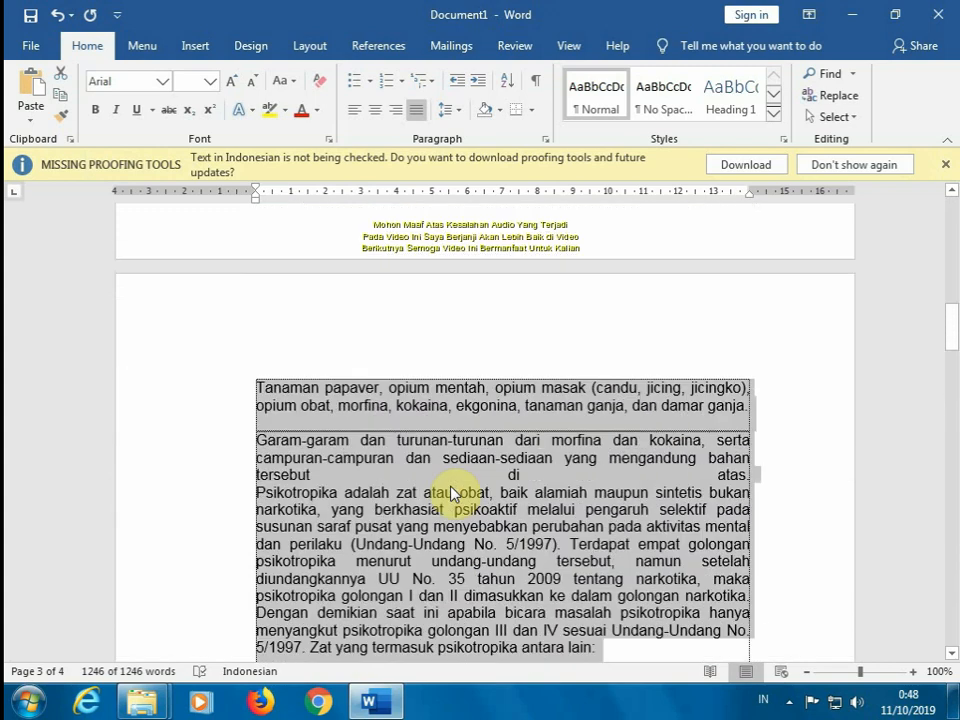
scroll(452, 493, up, 11)
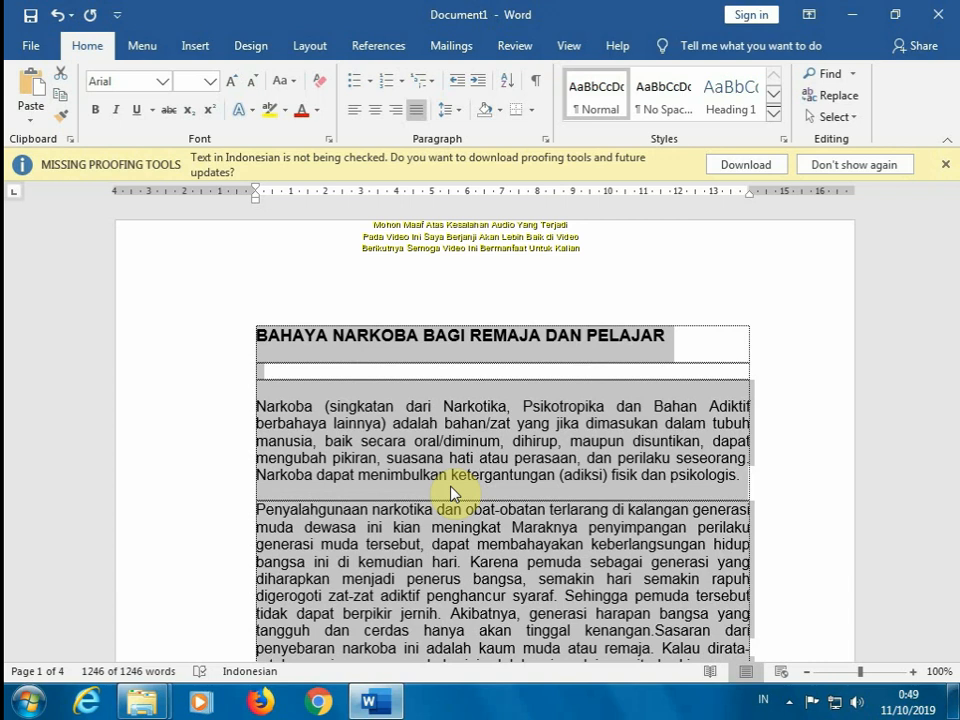
click(211, 84)
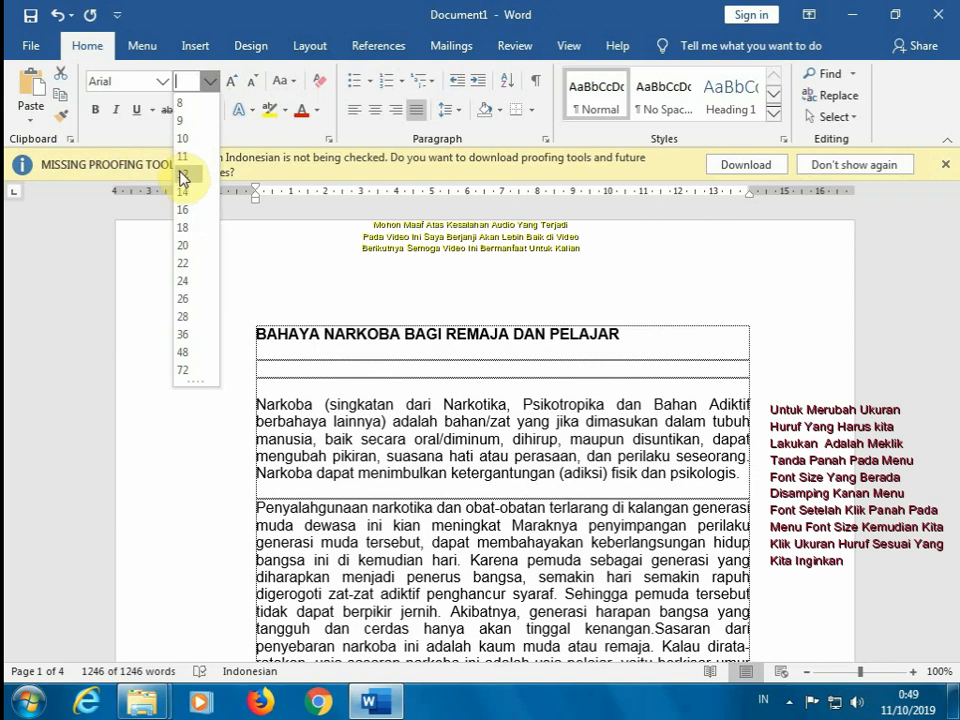
click(183, 209)
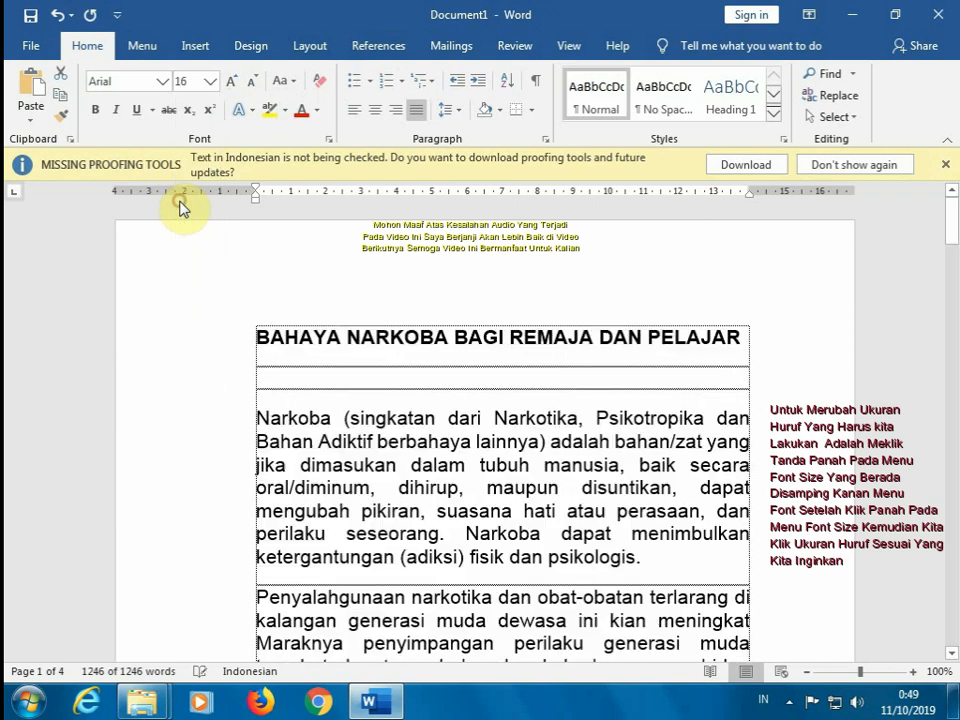
scroll(344, 275, down, 6)
scroll(476, 395, down, 10)
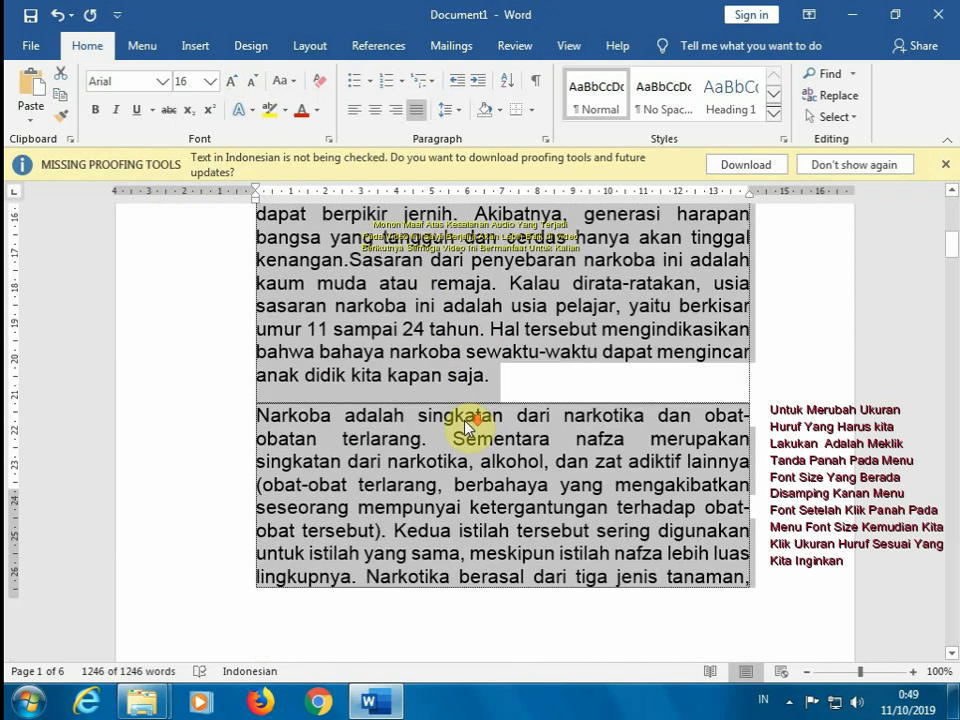
Review the document's pages at the new font size, returning to the title on the first page
scroll(465, 428, down, 3)
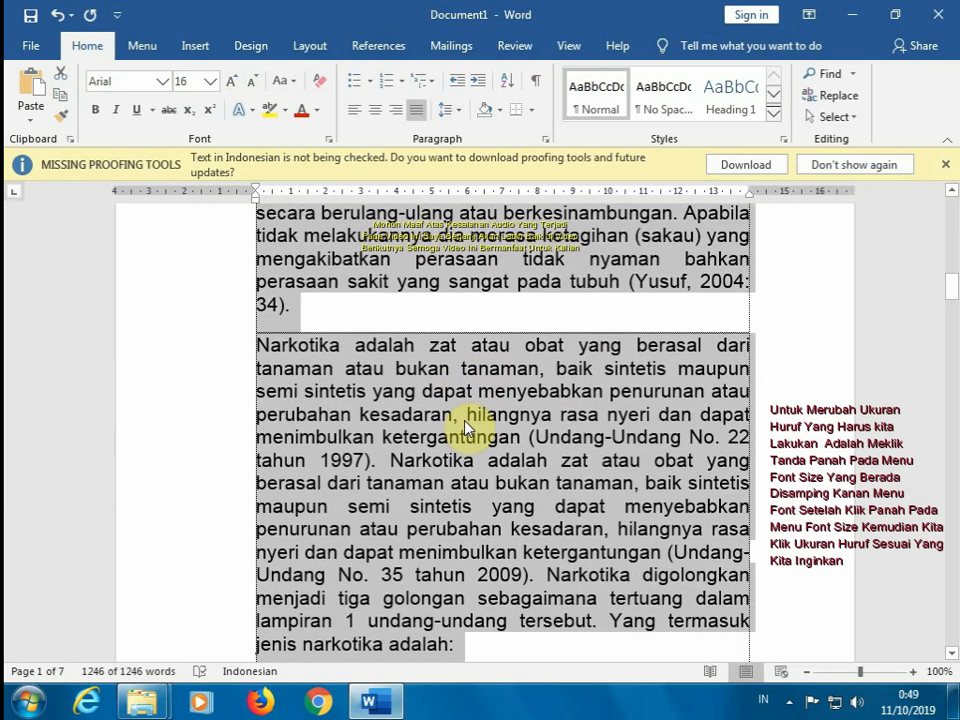
scroll(465, 428, up, 5)
scroll(465, 428, up, 10)
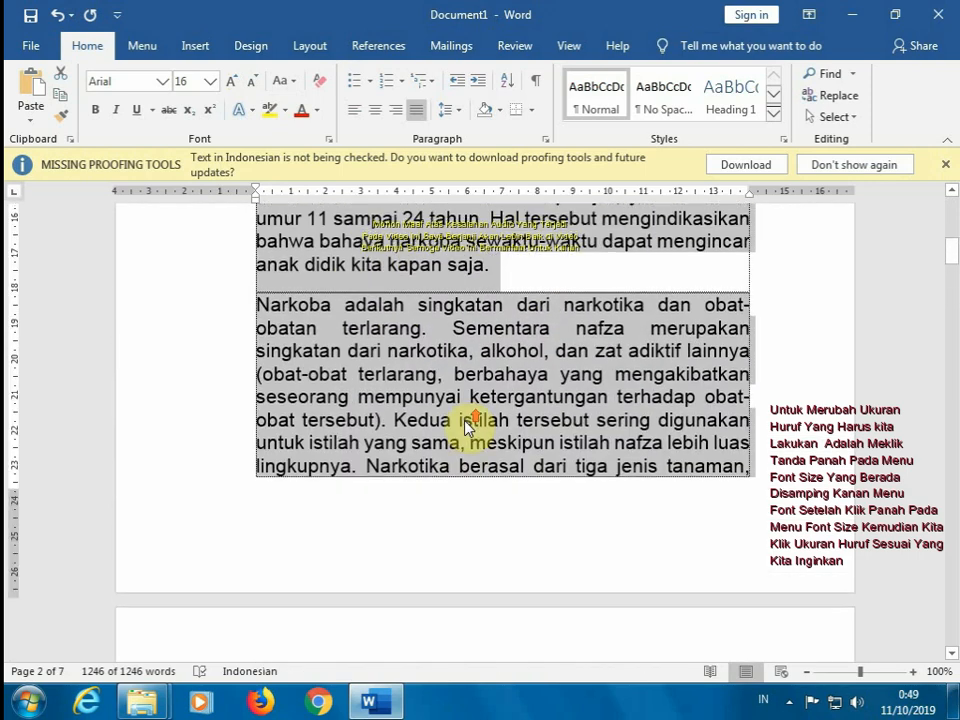
scroll(465, 428, up, 7)
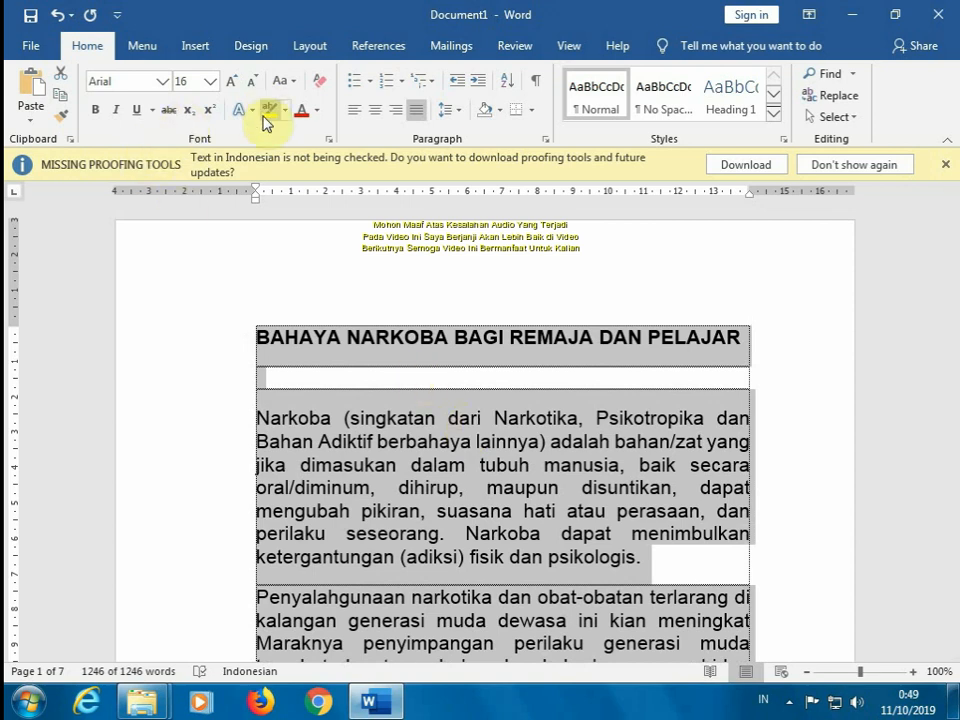
Select all the body text below the title through the end of the document and arrange it in two columns
scroll(285, 199, down, 2)
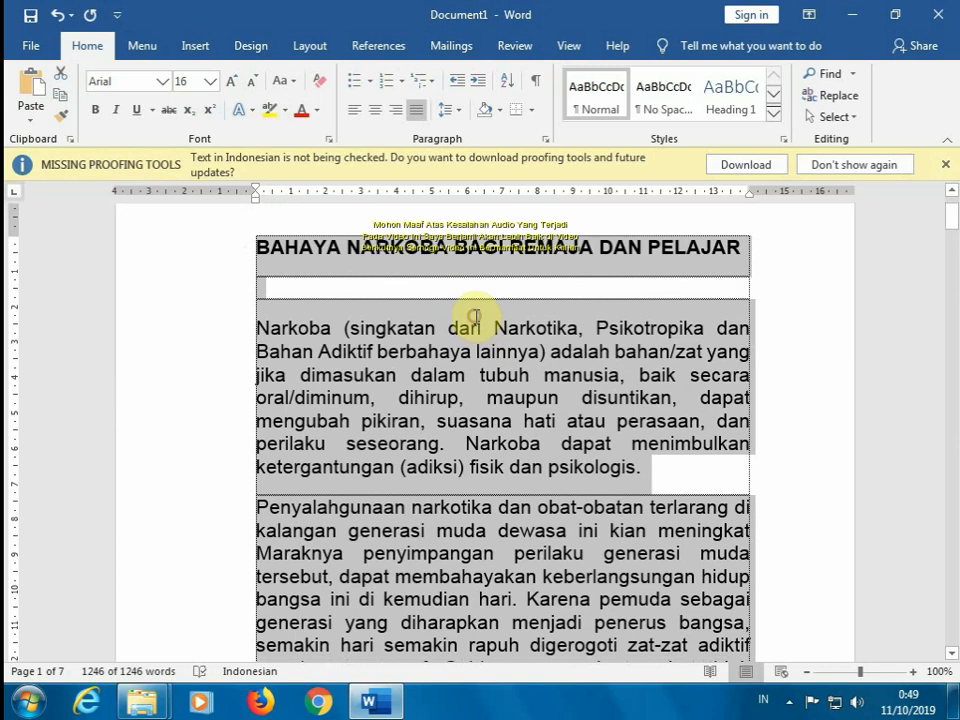
click(477, 320)
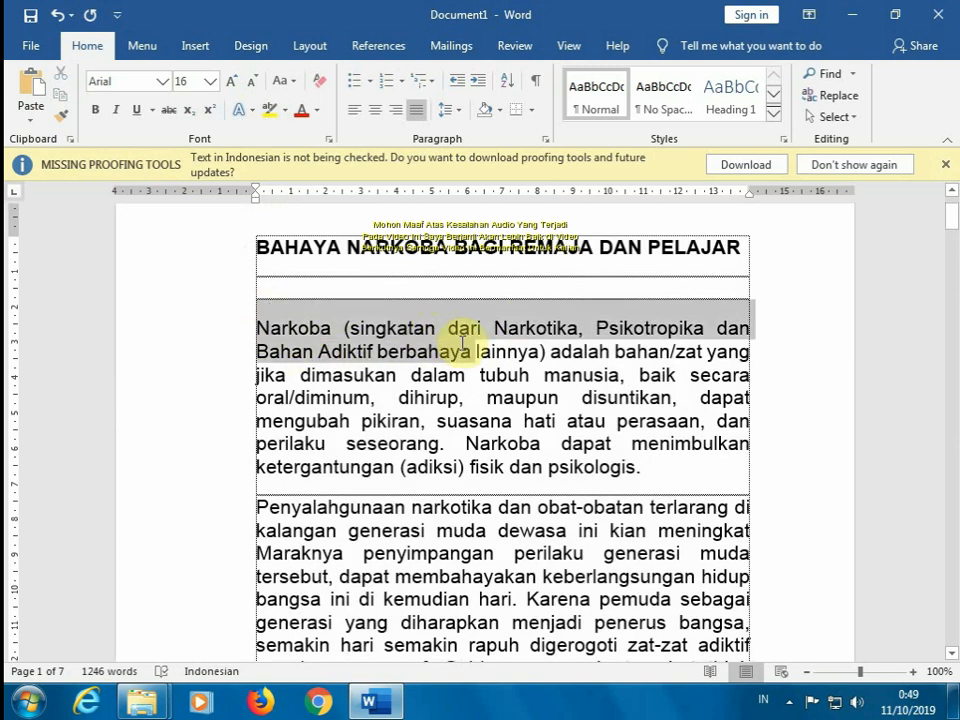
drag(465, 343, 657, 609)
scroll(657, 609, up, 12)
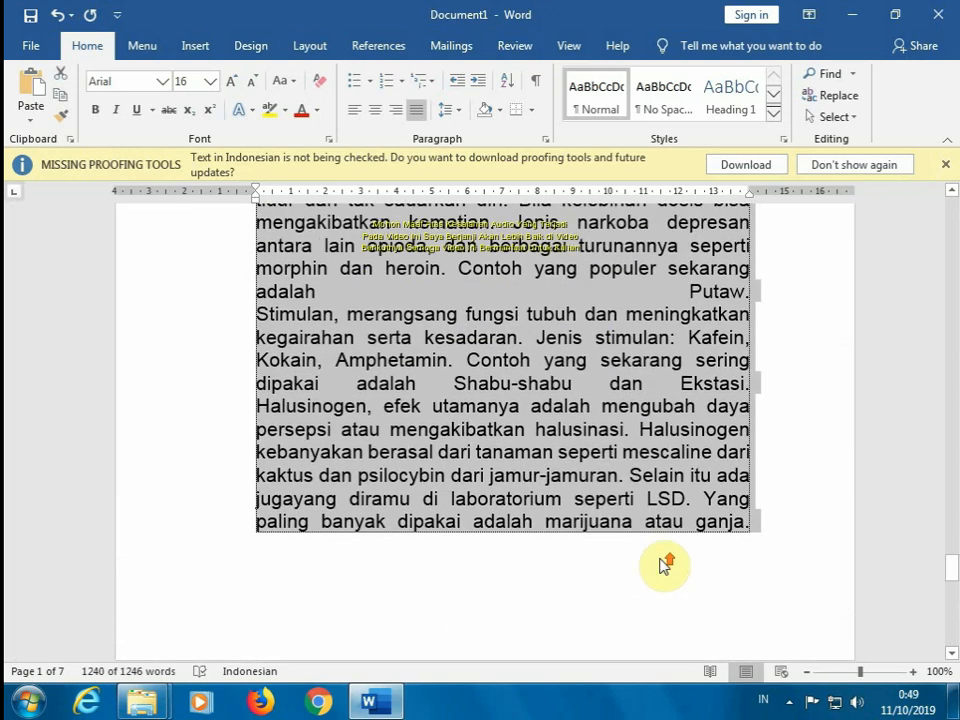
scroll(660, 566, up, 3)
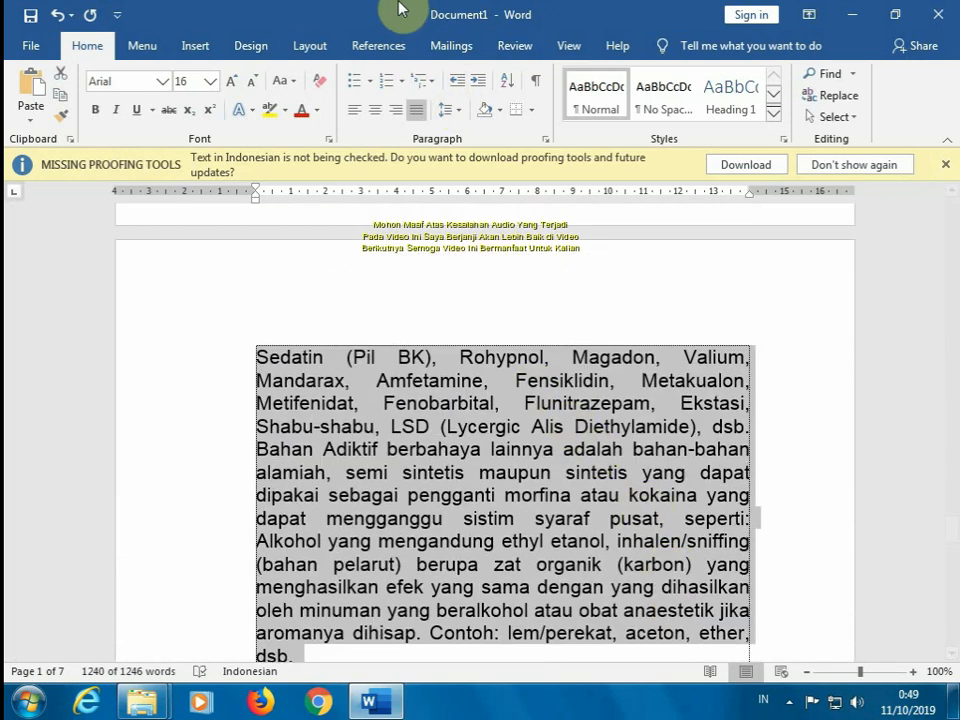
click(309, 46)
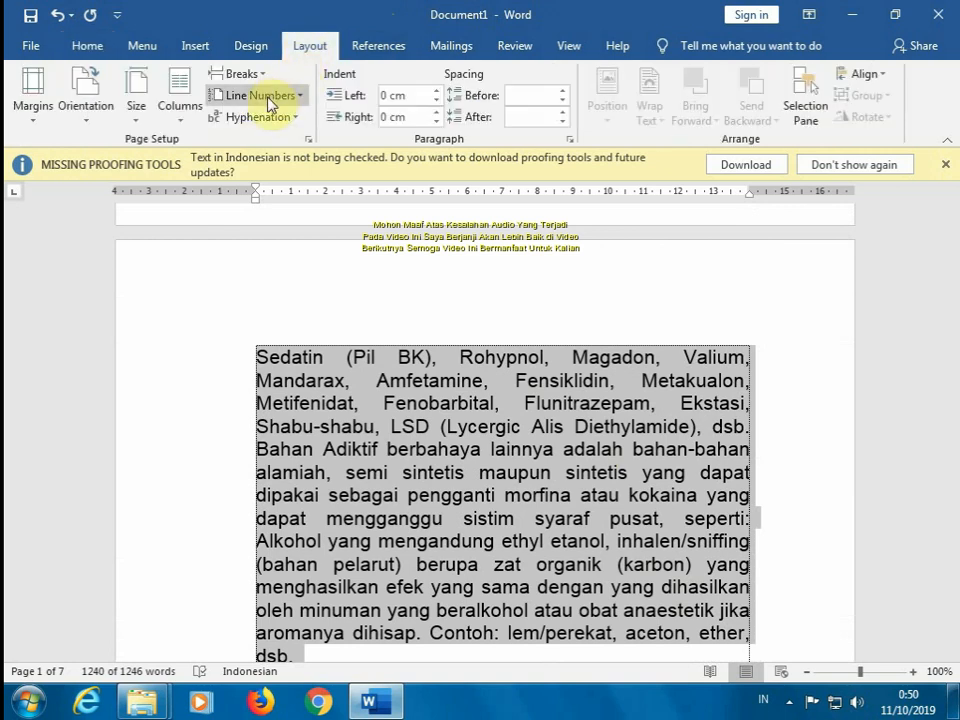
click(181, 108)
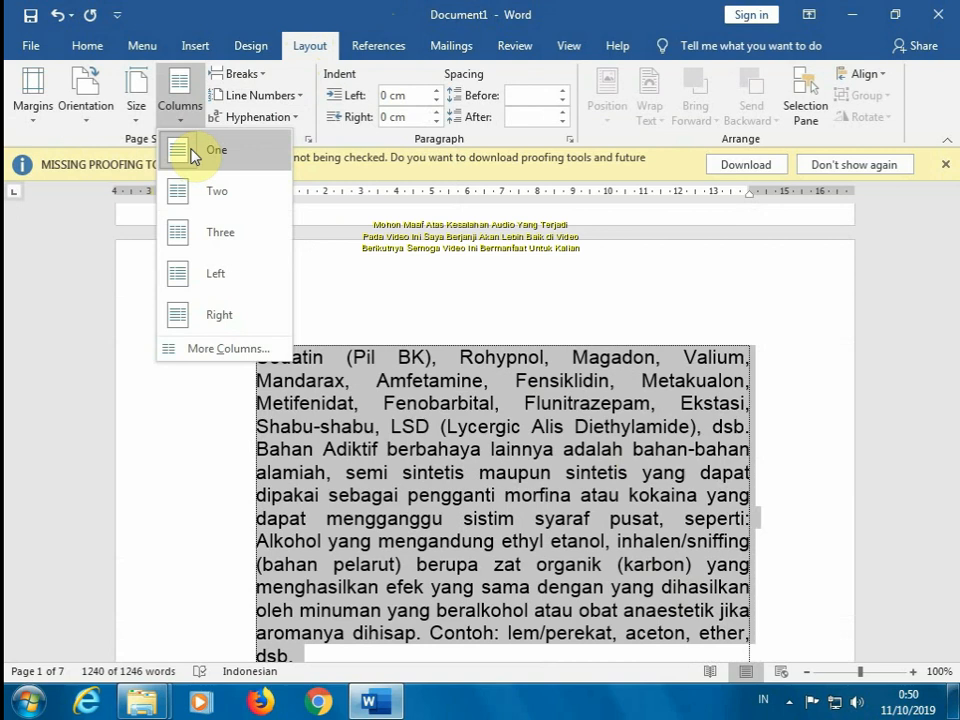
click(238, 211)
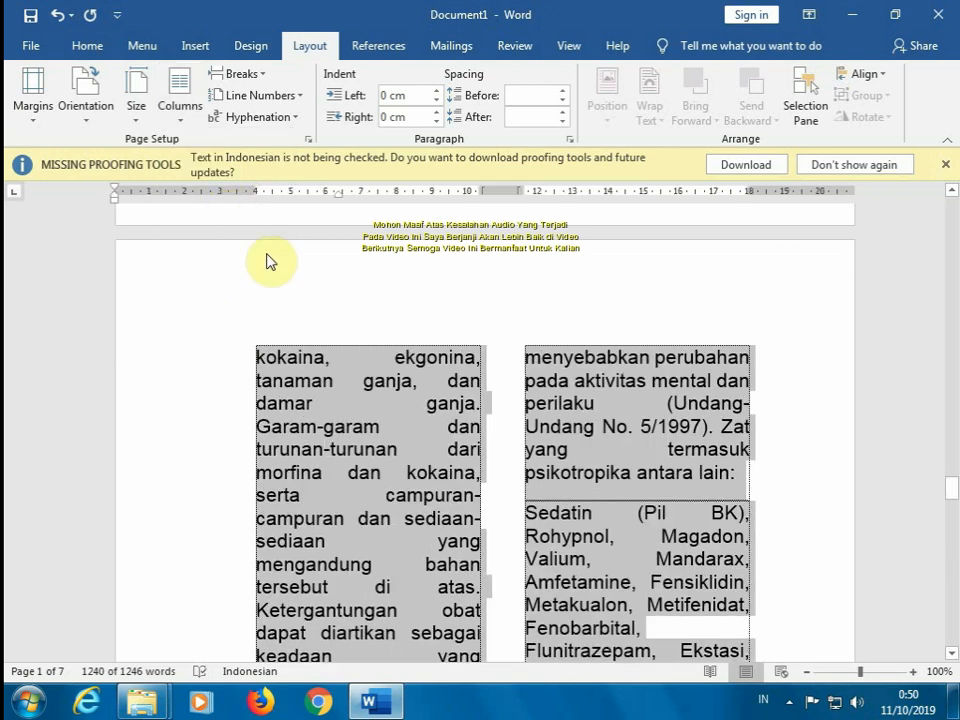
Examine the two-column layout across the pages back to the title on the first page
scroll(456, 446, down, 5)
scroll(454, 441, up, 10)
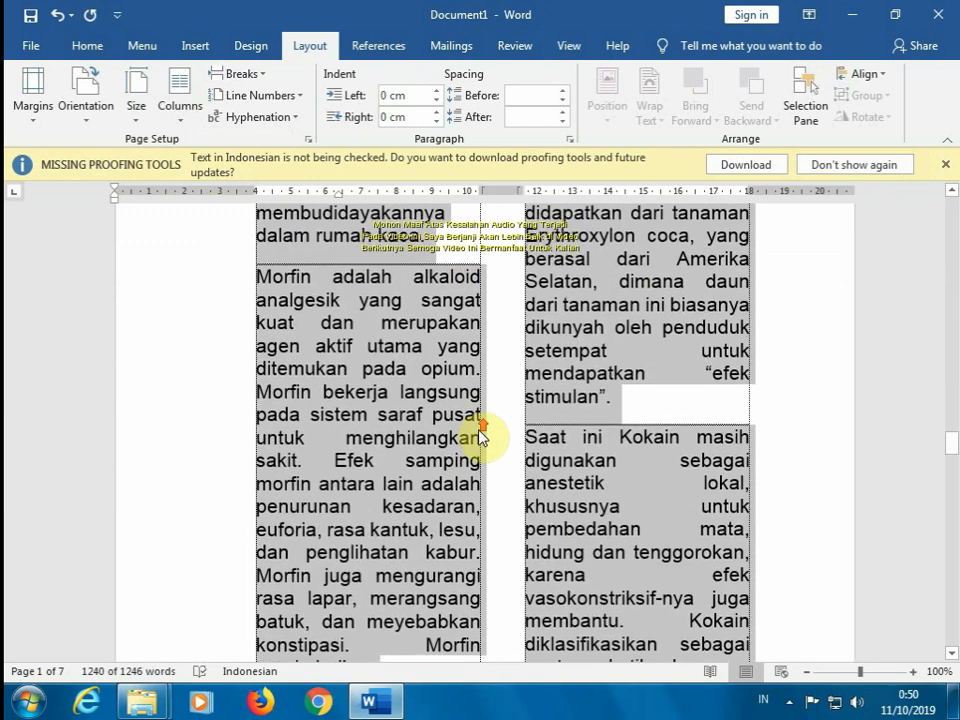
scroll(500, 430, up, 15)
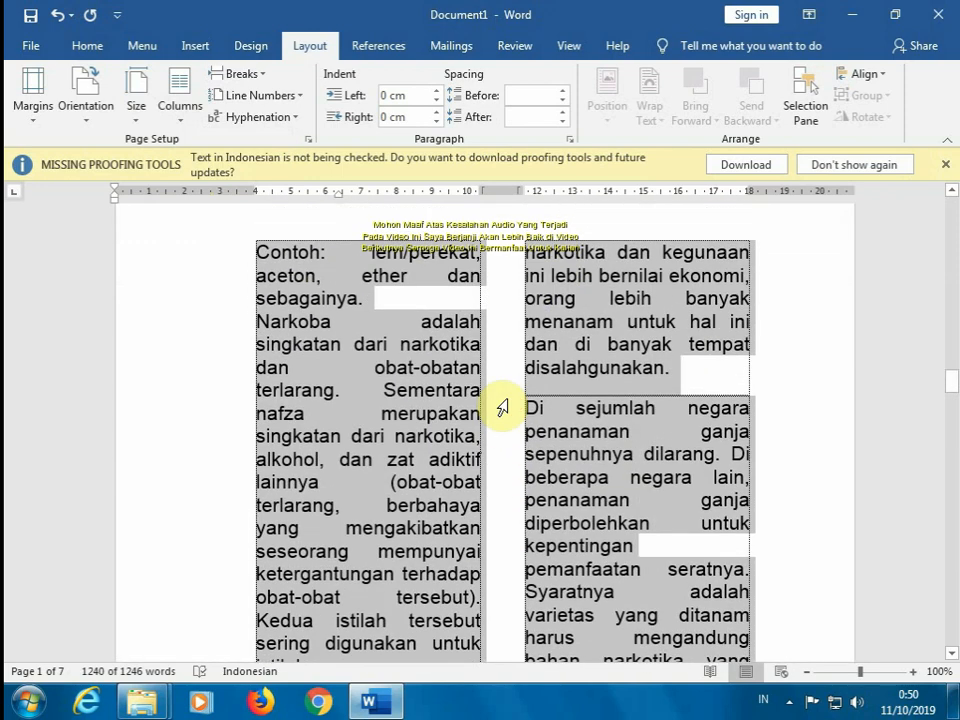
scroll(507, 404, up, 15)
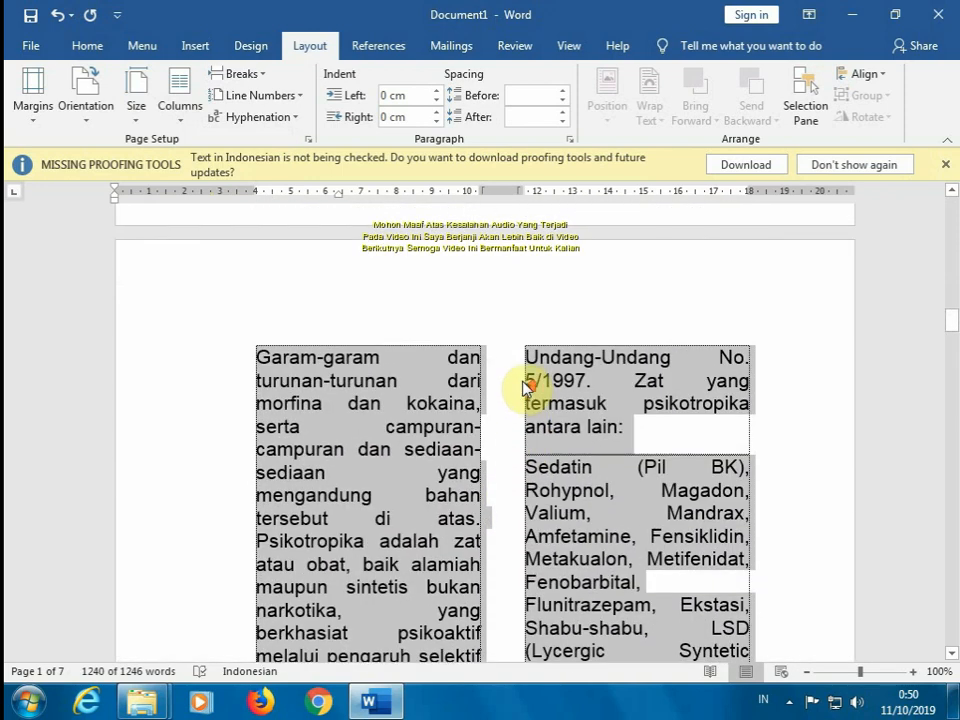
scroll(549, 362, up, 15)
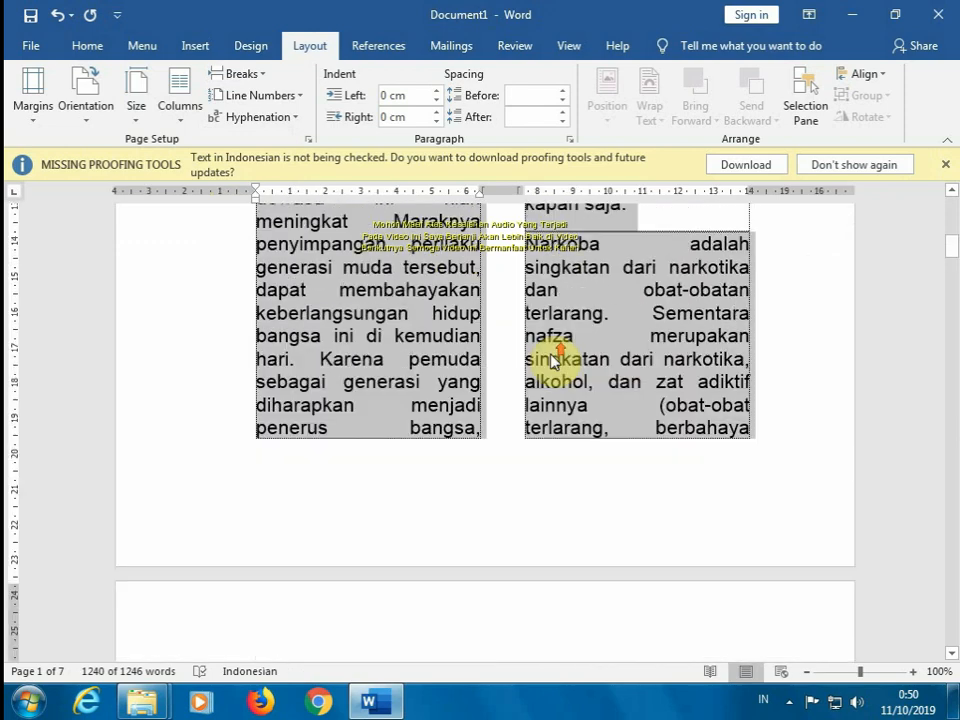
scroll(555, 352, up, 8)
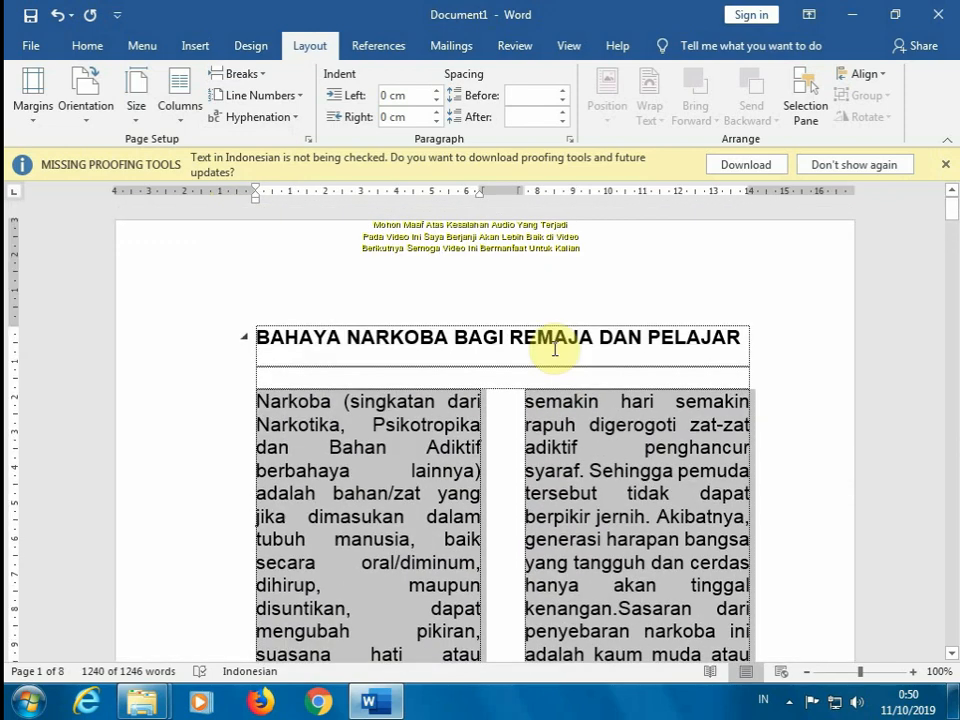